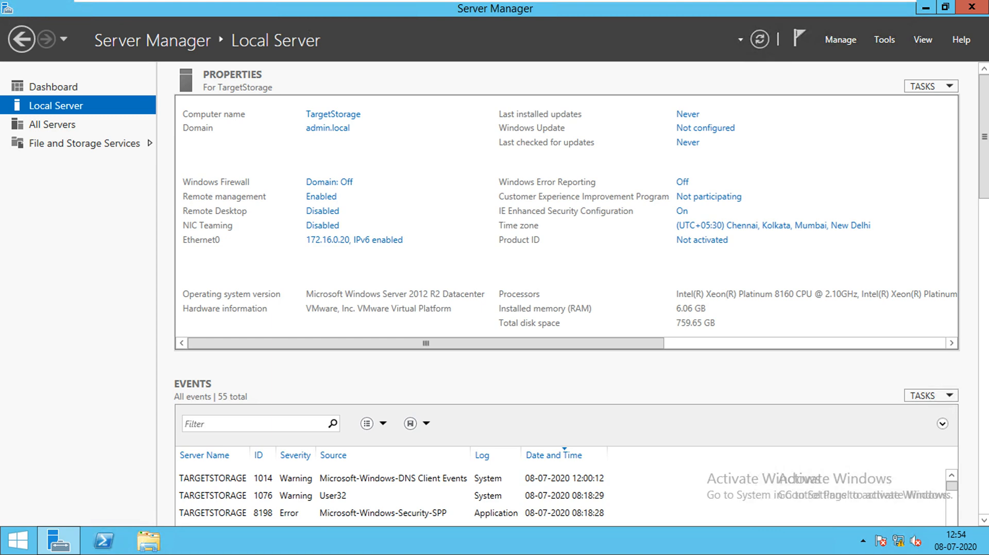
- Scroll through the Local Server properties, then switch to the Dashboard view
scroll(581, 294, down, 2)
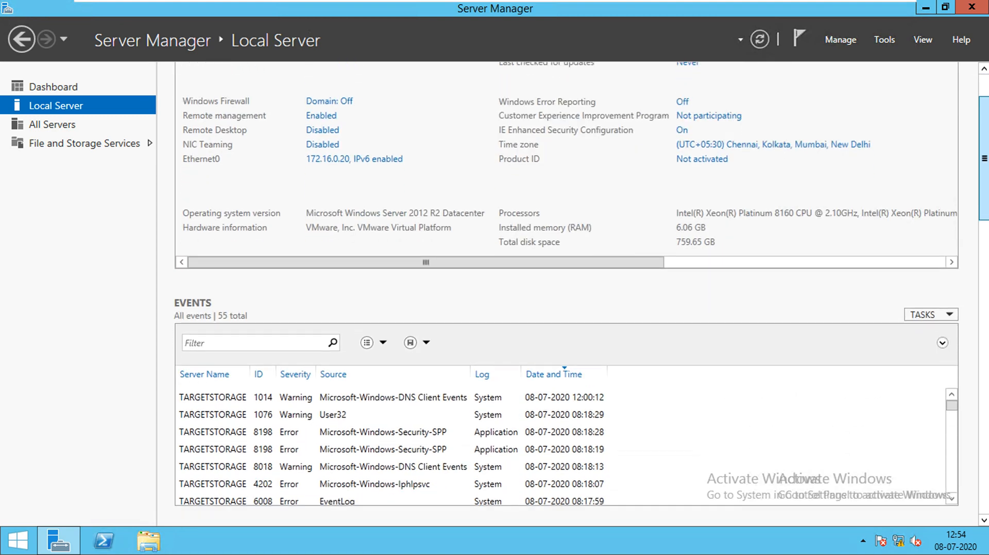
scroll(581, 294, up, 2)
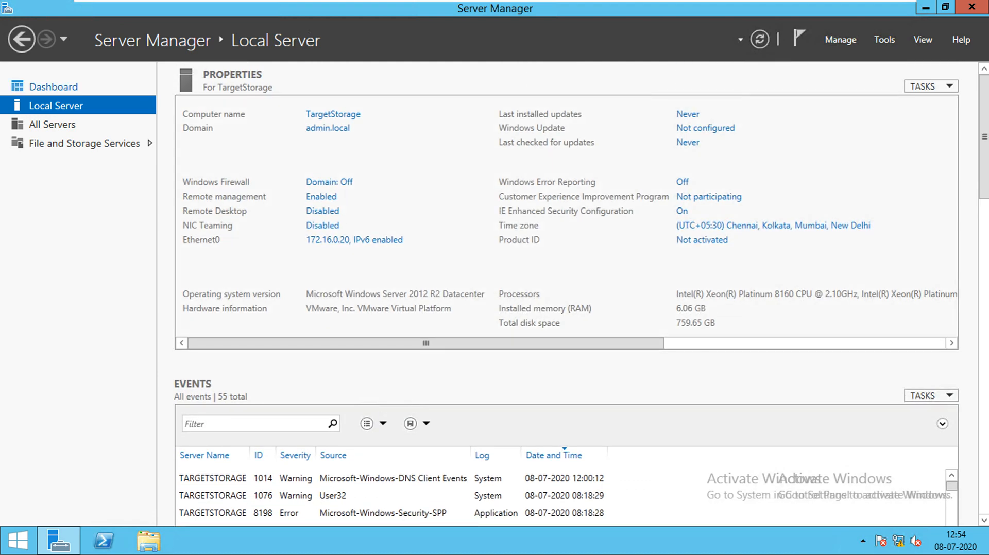
click(53, 87)
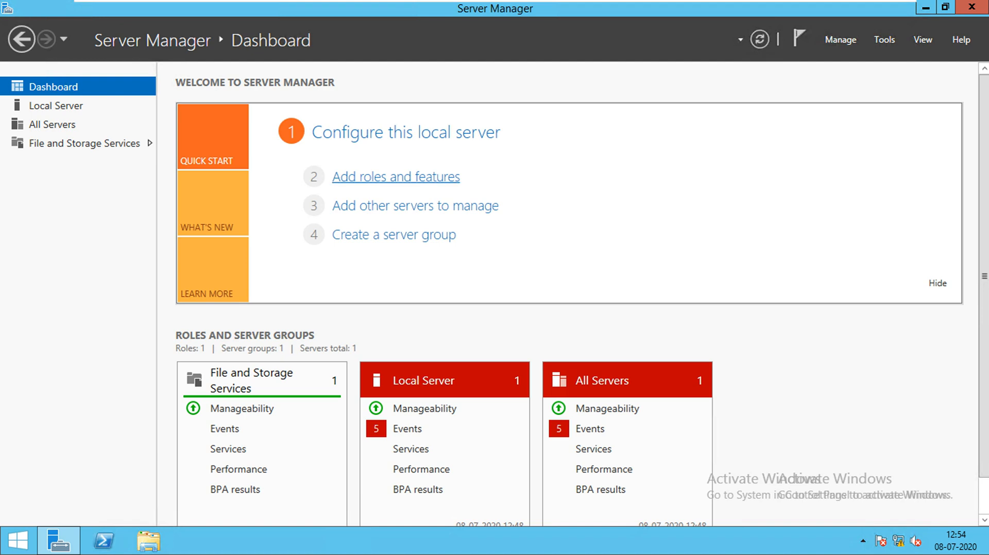
- Start the Add Roles and Features wizard with role-based installation on this server
click(395, 177)
click(488, 484)
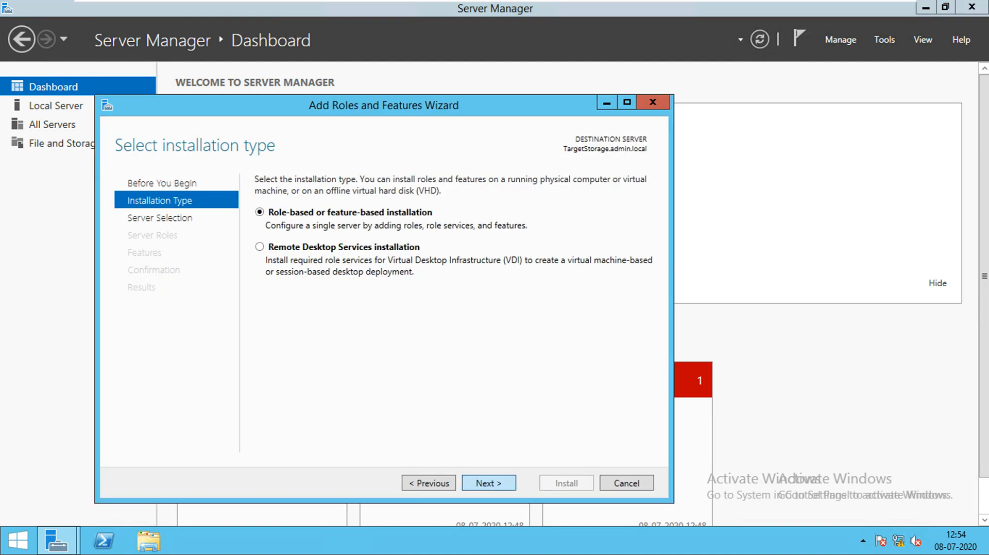
click(488, 483)
click(488, 483)
- Select the Web Server (IIS) role with its management tools, skipping extra features
scroll(371, 335, down, 2)
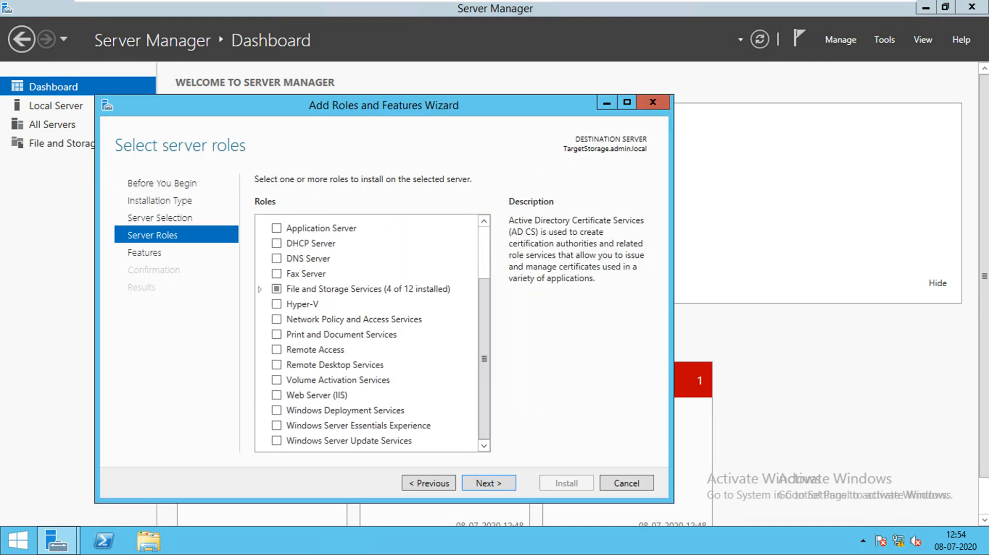
click(277, 397)
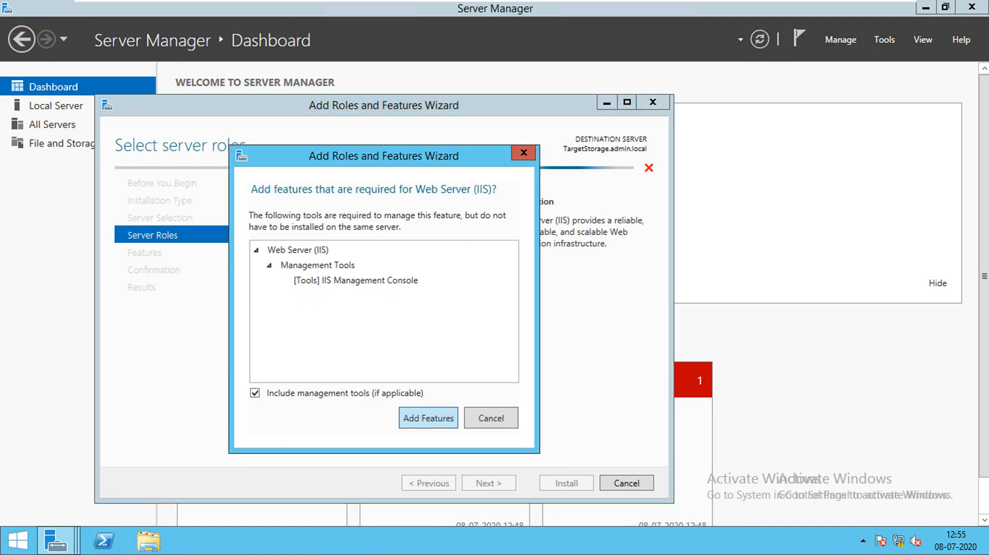
click(428, 418)
click(488, 483)
drag(485, 253, 484, 401)
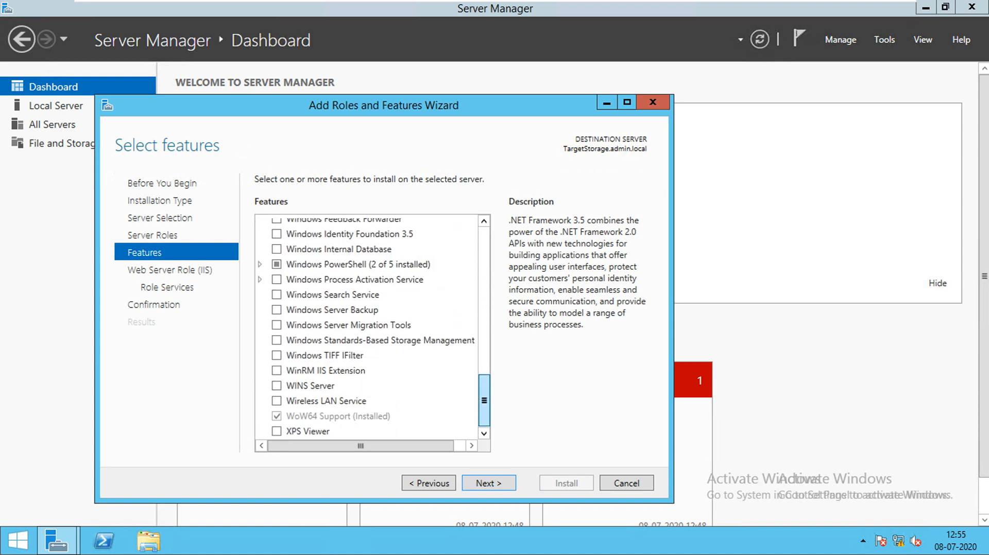
click(489, 484)
- Add FTP Server, FTP Service and FTP Extensibility to the IIS role services, then review confirmation
click(488, 483)
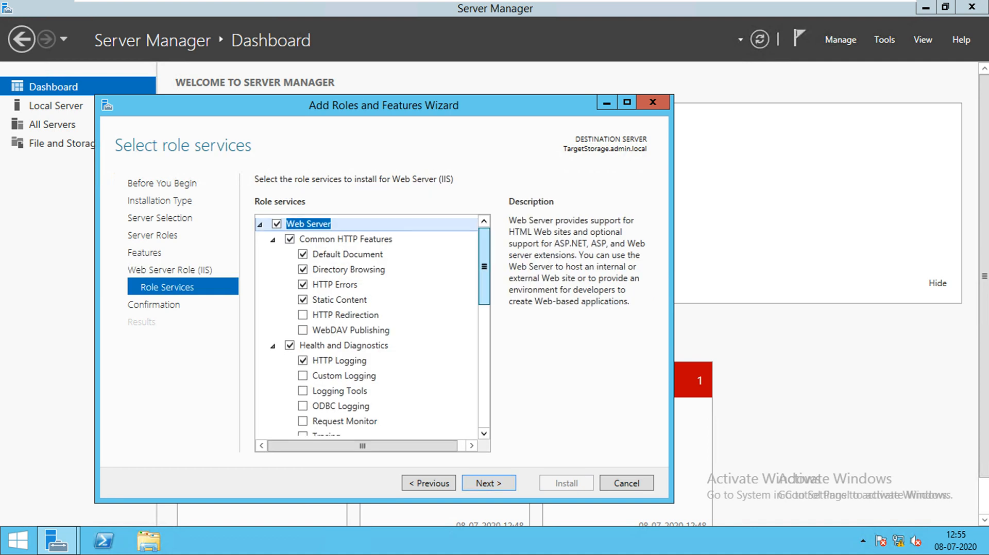
scroll(371, 325, down, 1)
drag(485, 284, 484, 389)
click(276, 323)
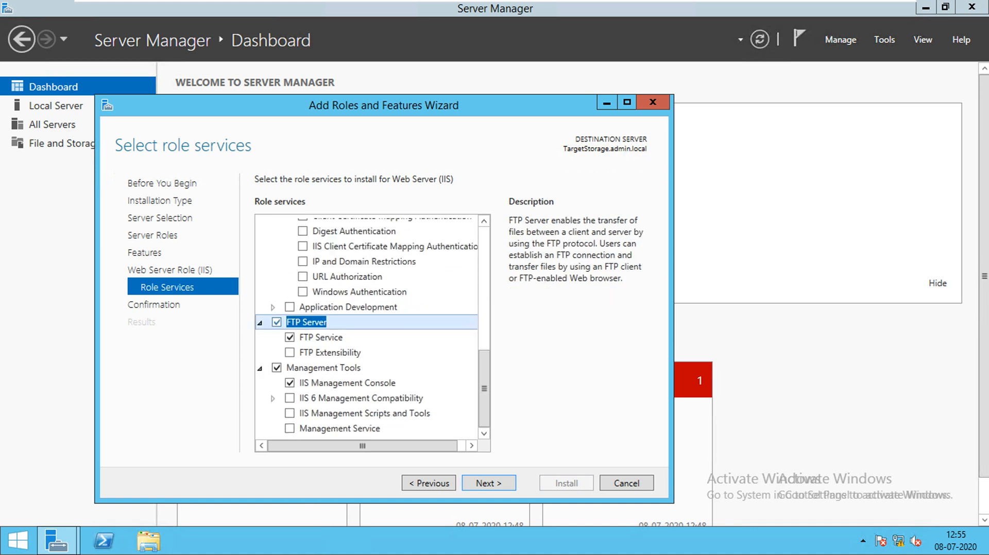
click(289, 352)
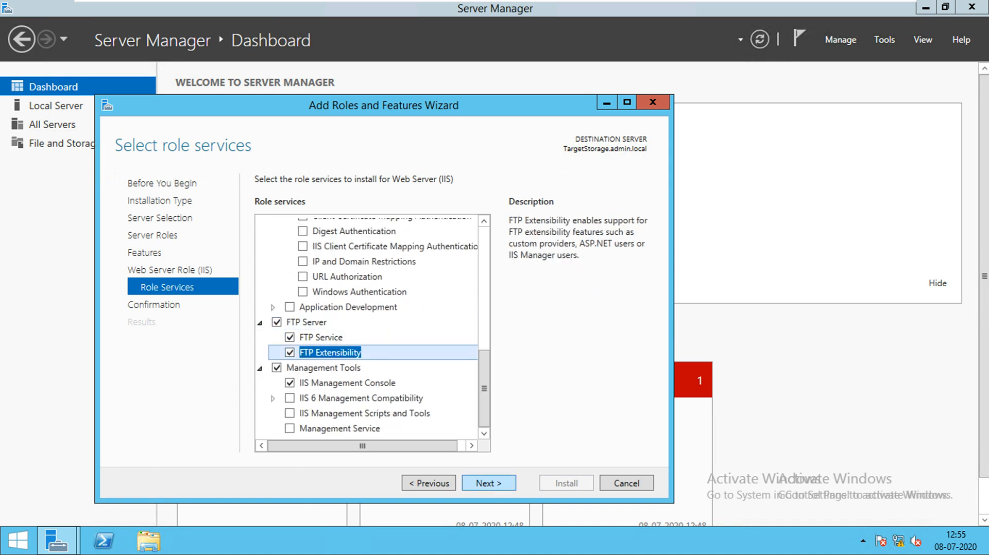
click(488, 483)
scroll(447, 337, down, 3)
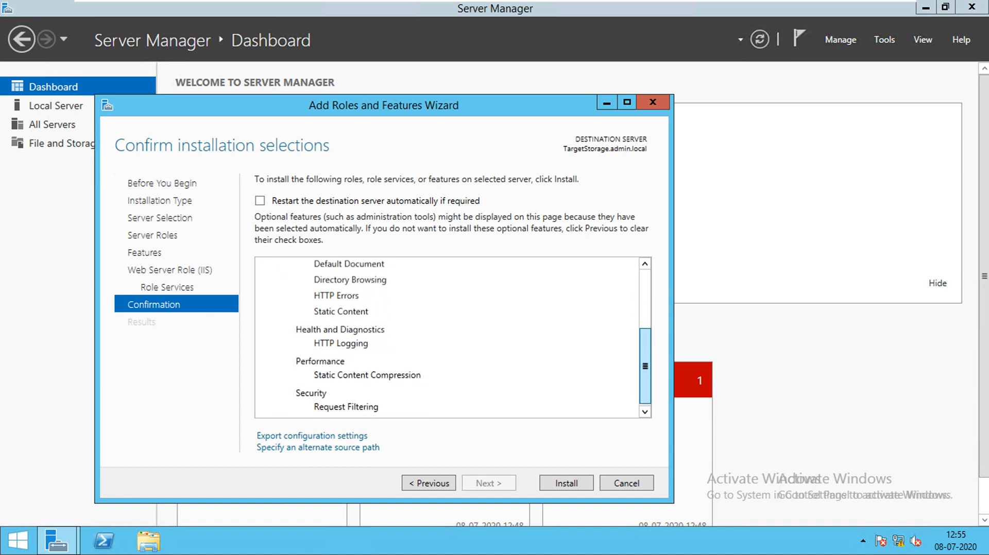
- Allow automatic restart, install IIS with FTP, and bring up File Explorer
scroll(447, 338, up, 3)
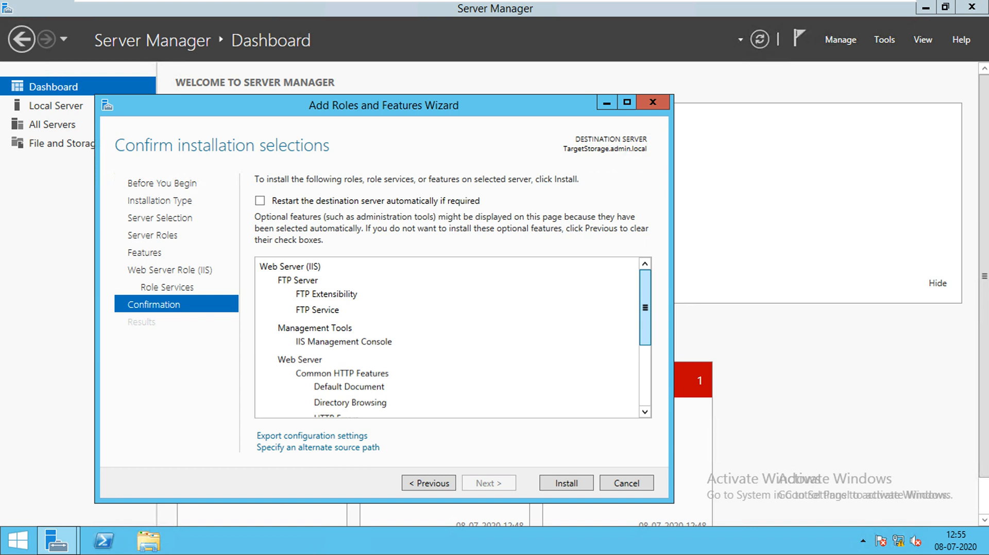
click(260, 200)
click(551, 321)
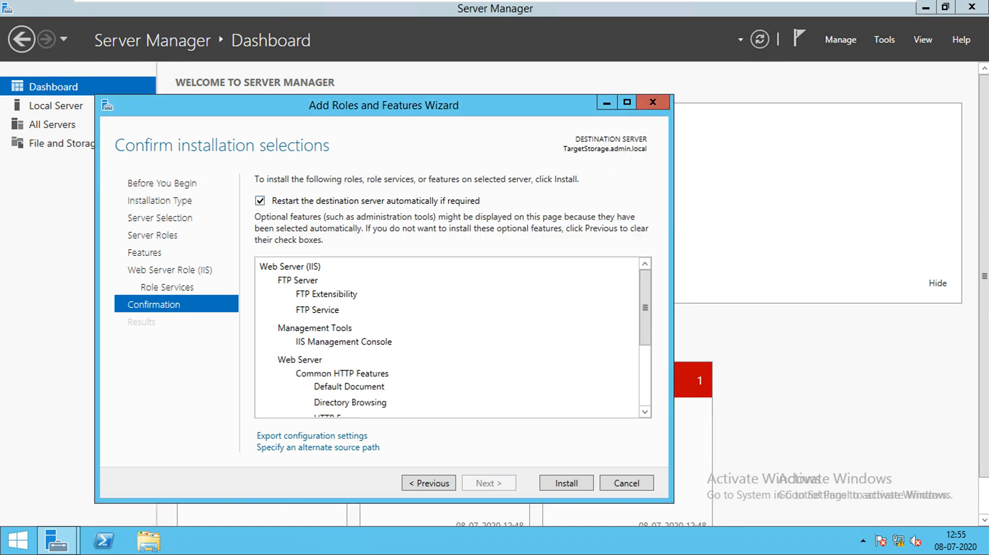
click(566, 483)
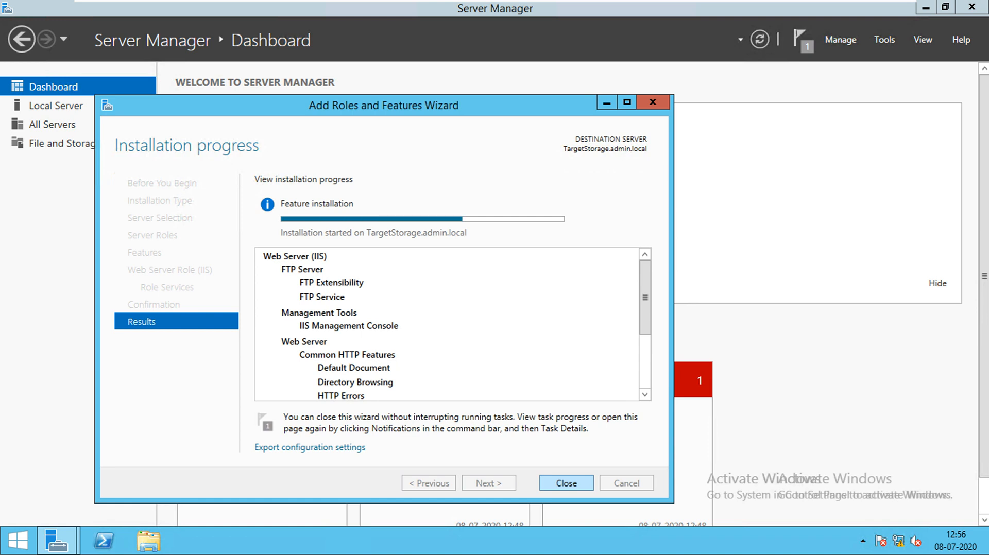
click(148, 540)
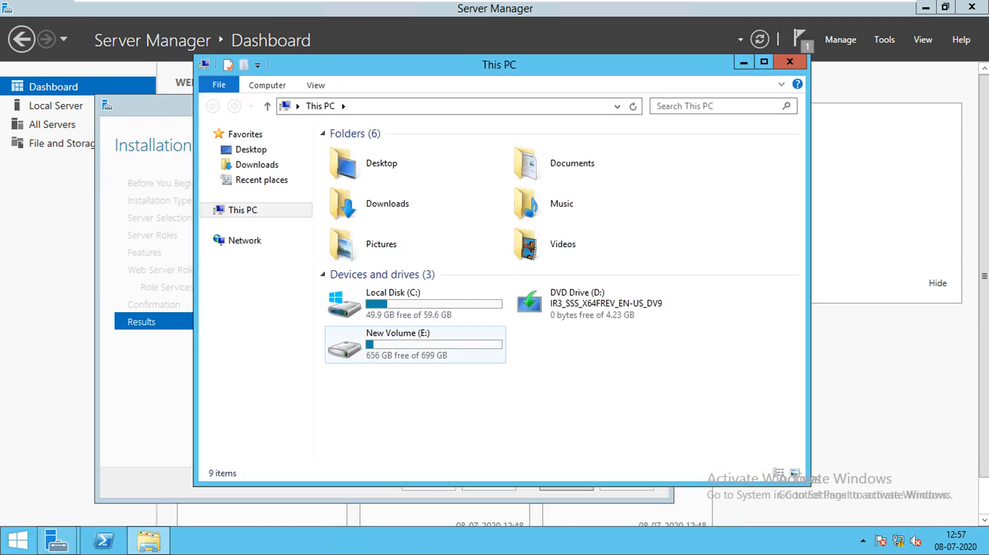
- Open New Volume (E:), briefly looking inside iSCSIVirtualDisks and returning
double_click(391, 345)
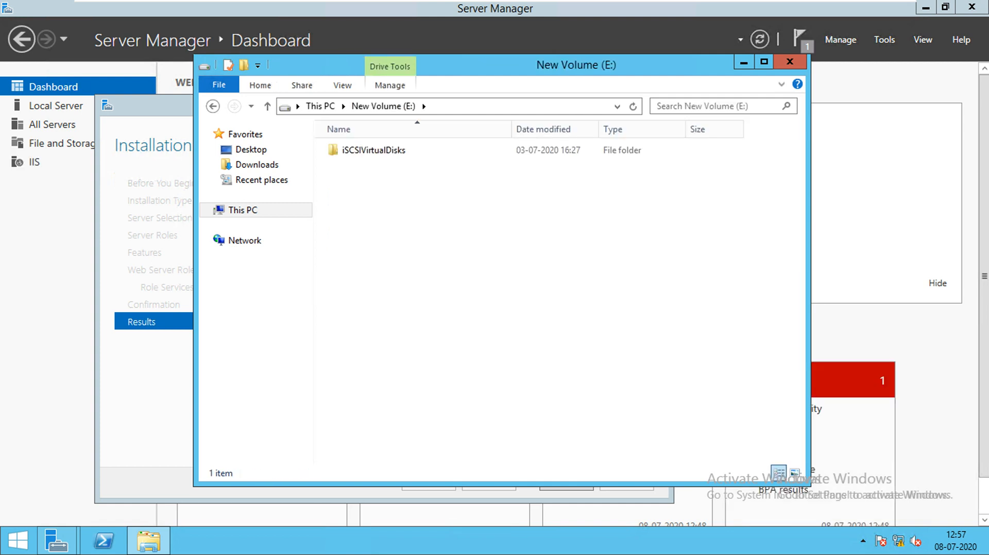
double_click(373, 150)
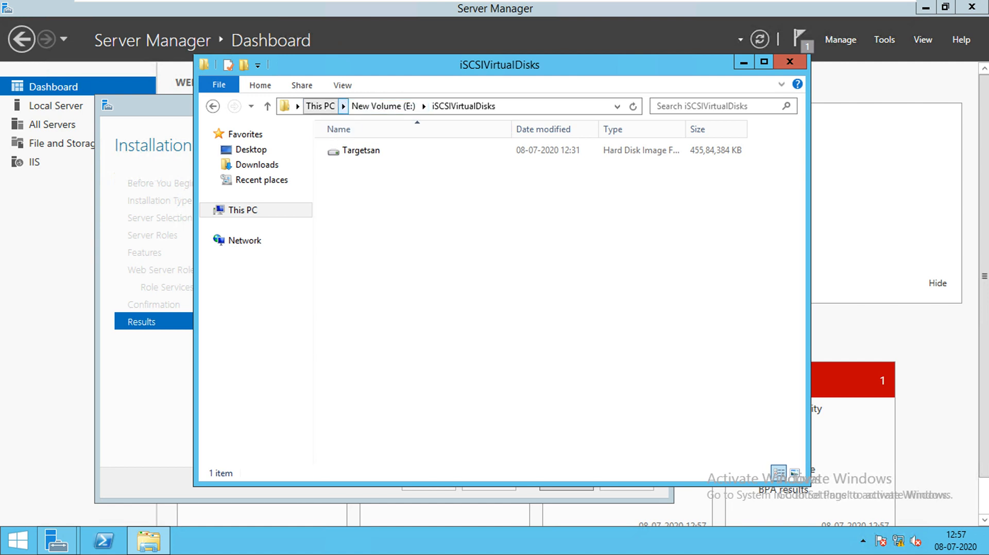
click(384, 105)
- Create a new folder named FTPData on E: and open it
right_click(380, 186)
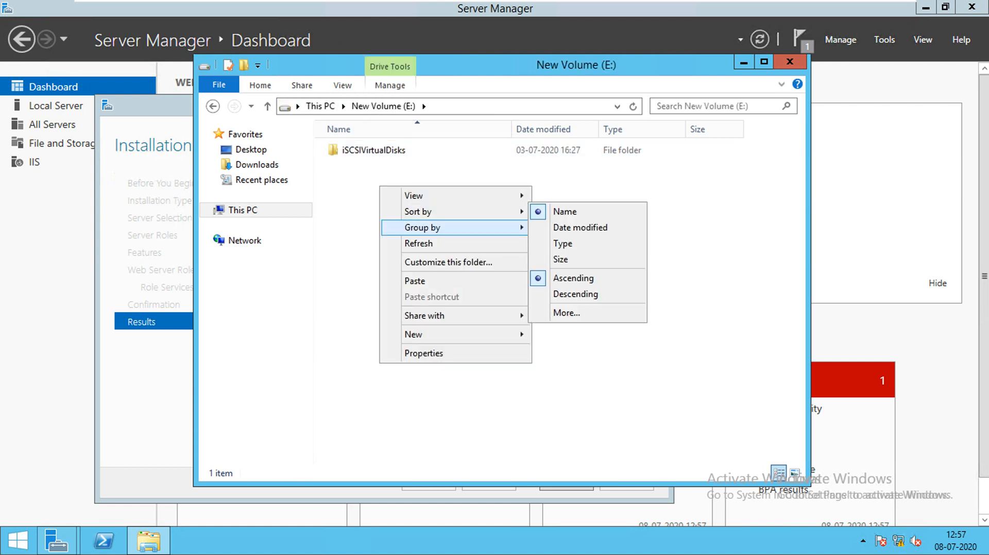
mouse_move(428, 334)
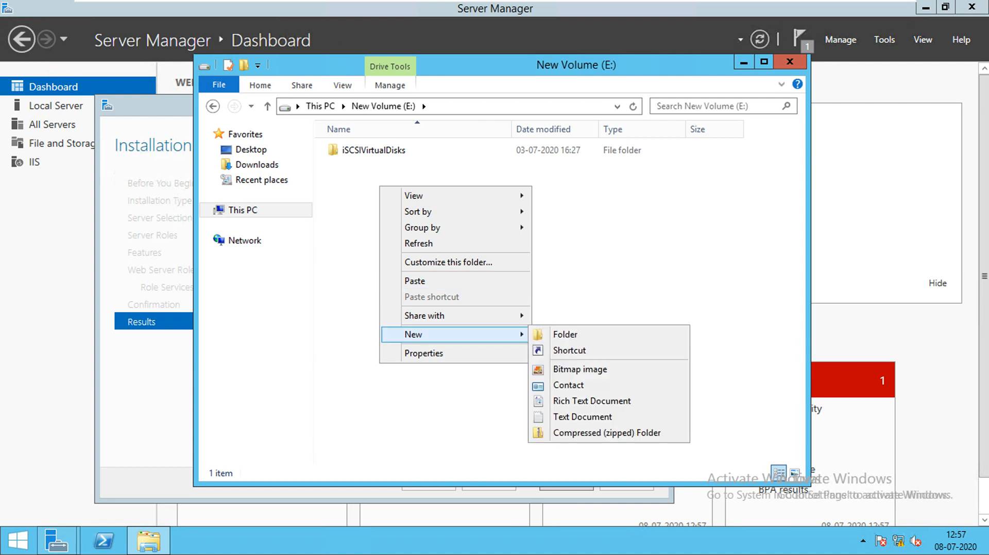
click(565, 334)
text(F)
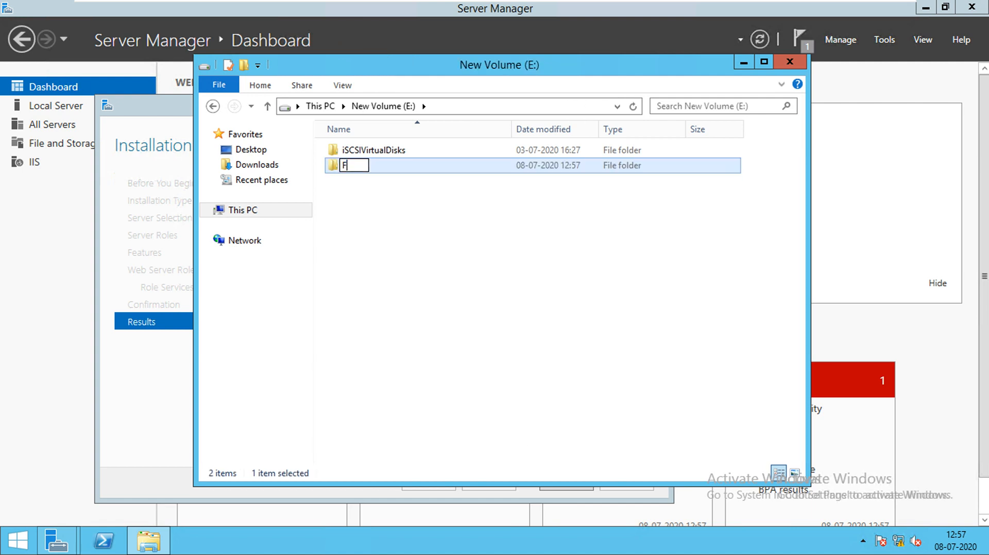
text(TPData)
key(Return)
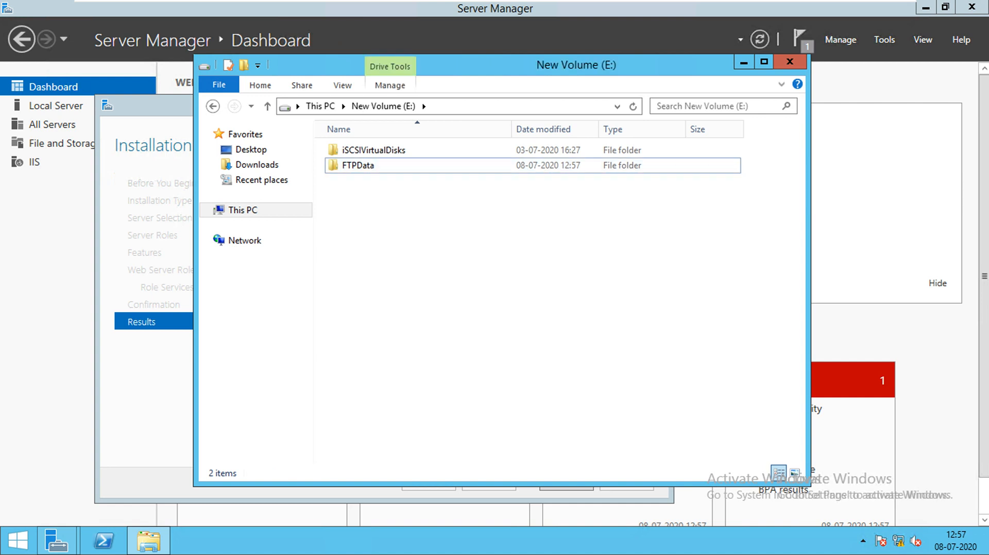
double_click(378, 166)
right_click(379, 174)
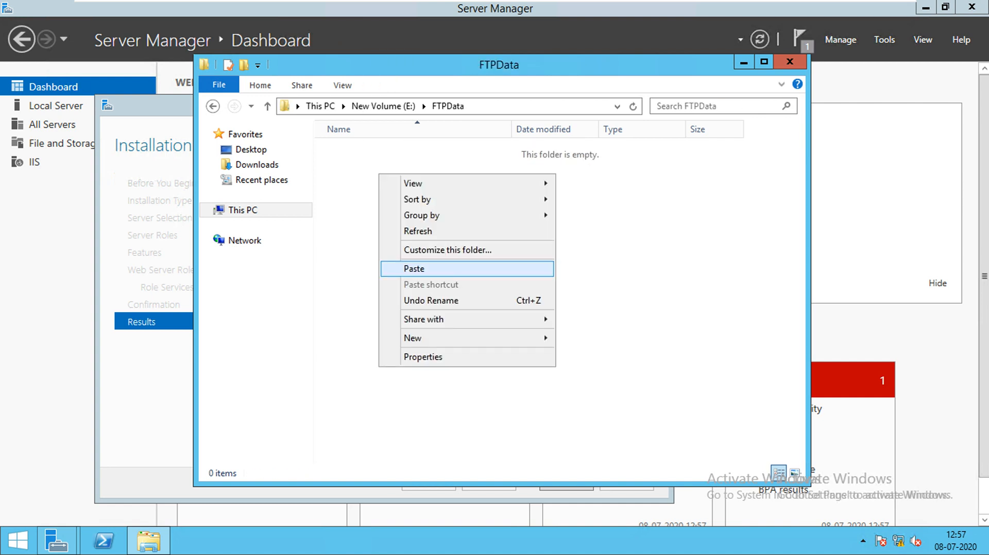
- Create a text document named 'This is Sample' in FTPData and open it in Notepad
mouse_move(412, 338)
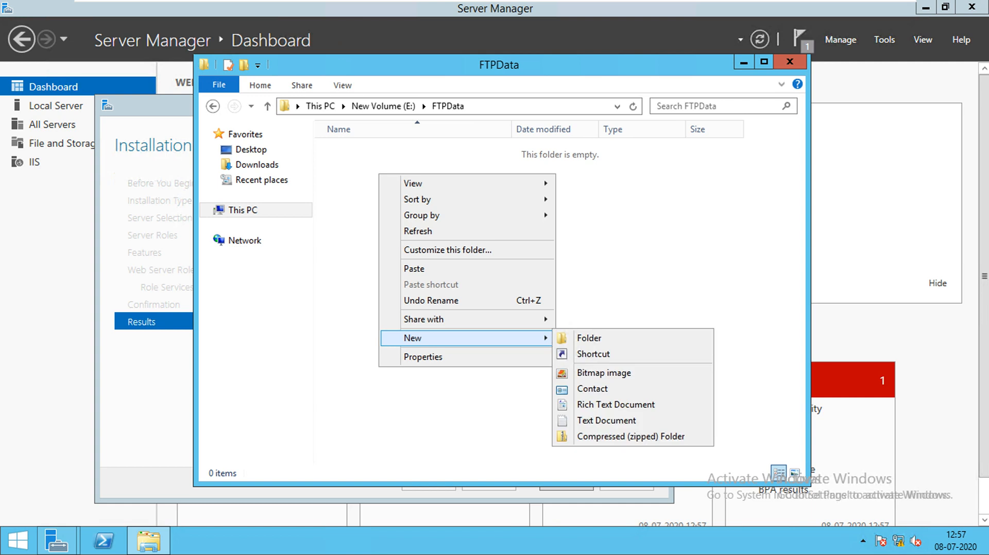
click(606, 420)
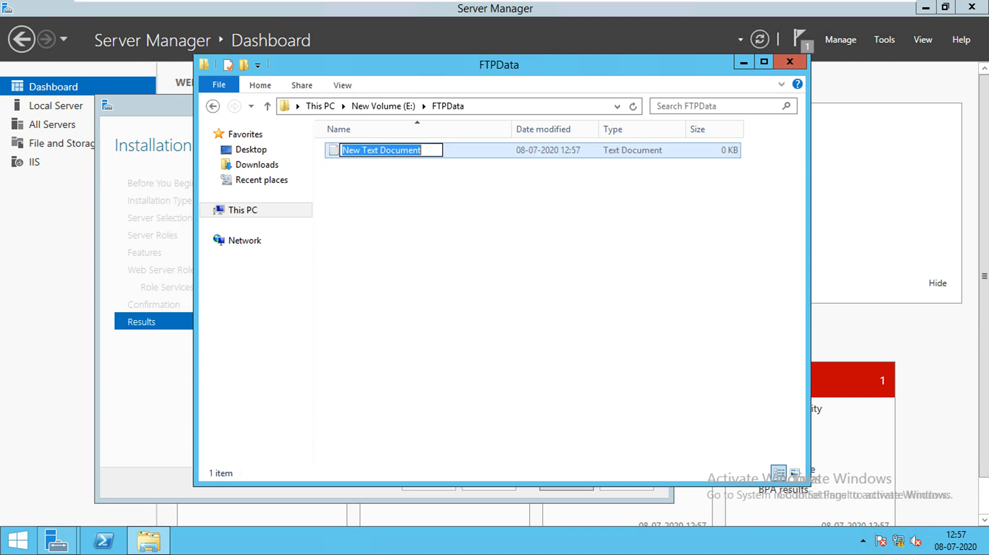
text(Thi)
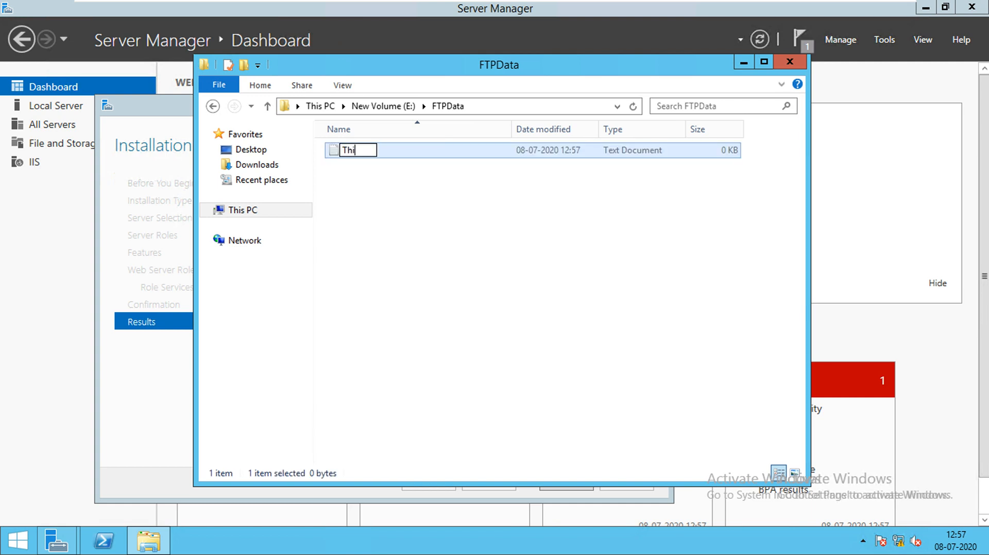
text(s is Sample)
key(Return)
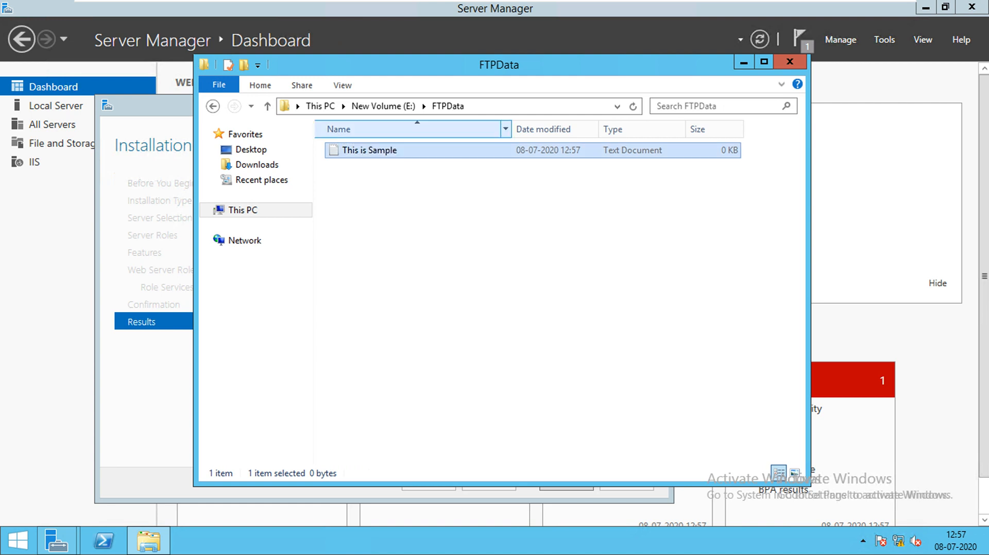
double_click(370, 151)
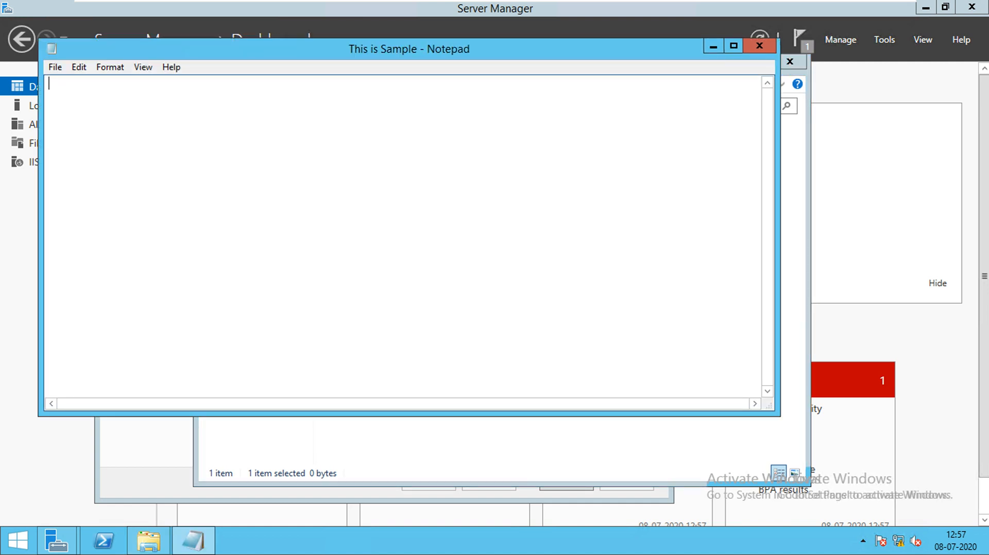
- Type 'This is demo file..' into the Notepad document
text(This is demo file)
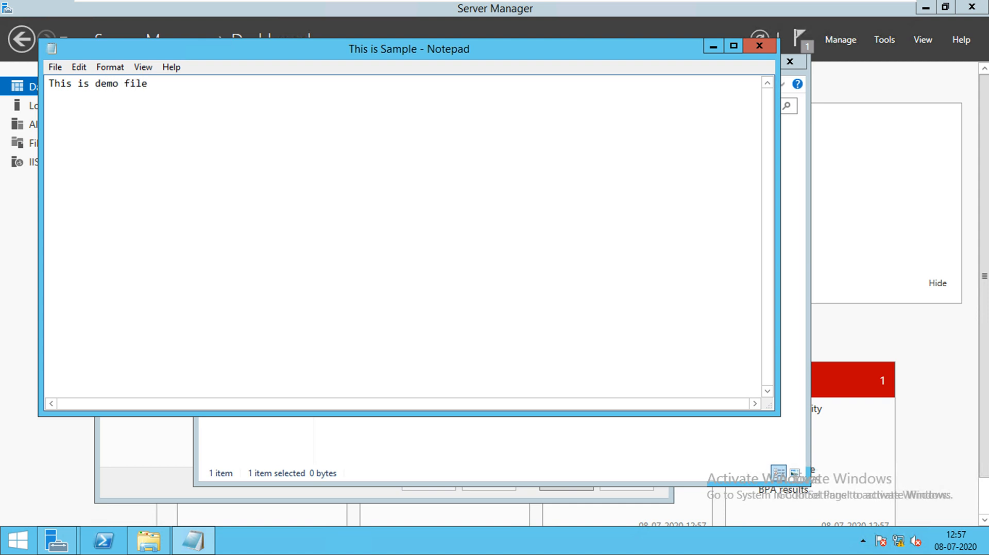
text(..)
- Save the file and close Notepad
click(55, 67)
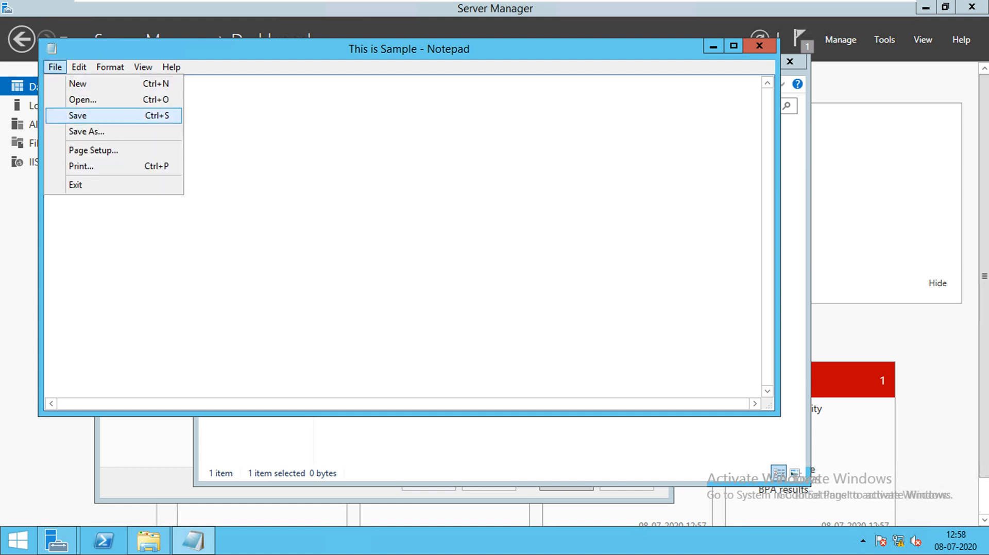
click(78, 116)
click(759, 46)
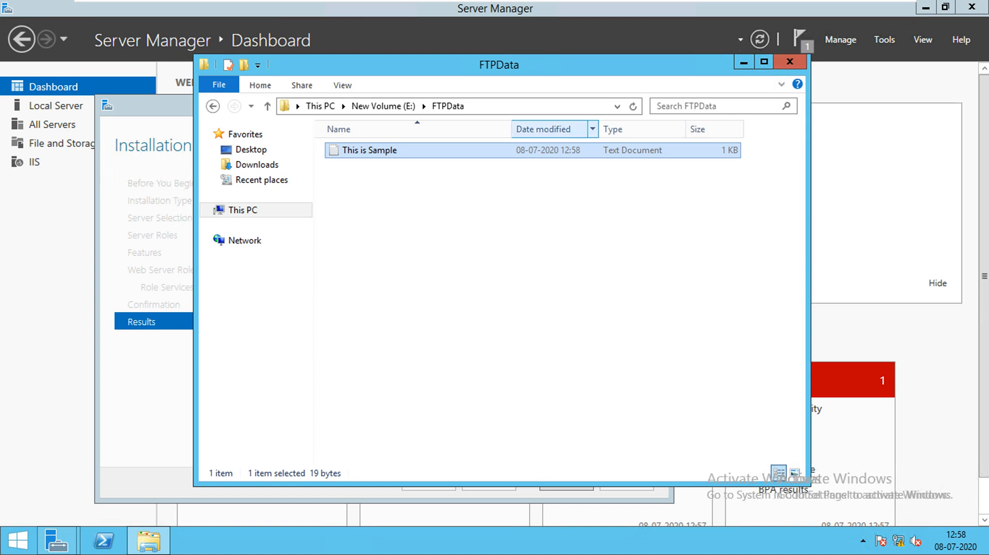
- Show the folder's full path, E:\FTPData, in the address bar
click(539, 106)
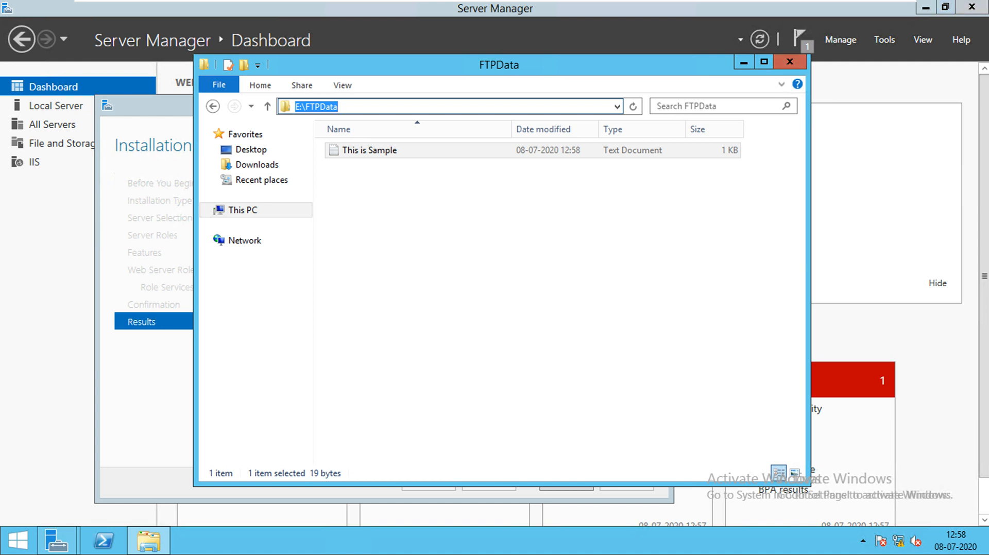
- Close the FTPData window and the finished wizard, then open Computer Management from Start
click(790, 61)
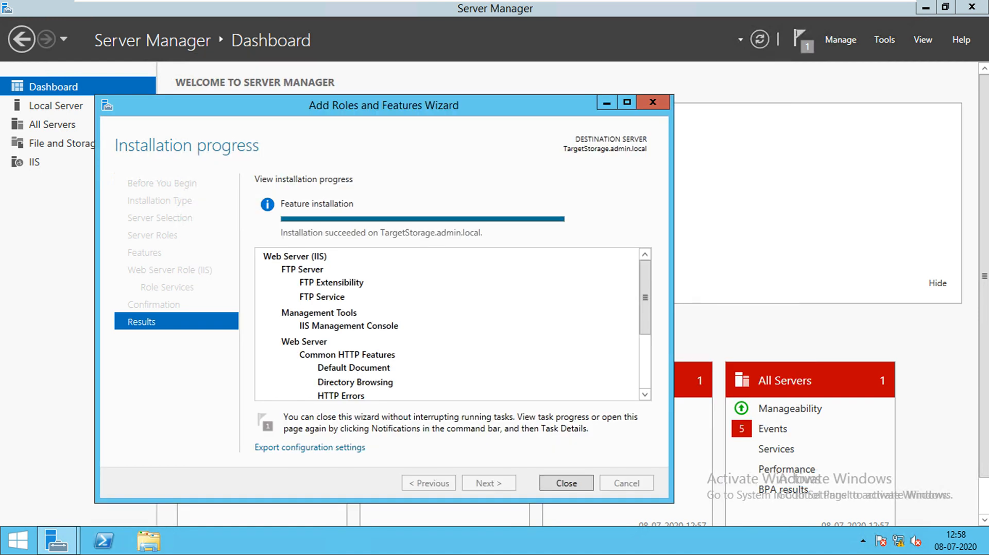
click(566, 481)
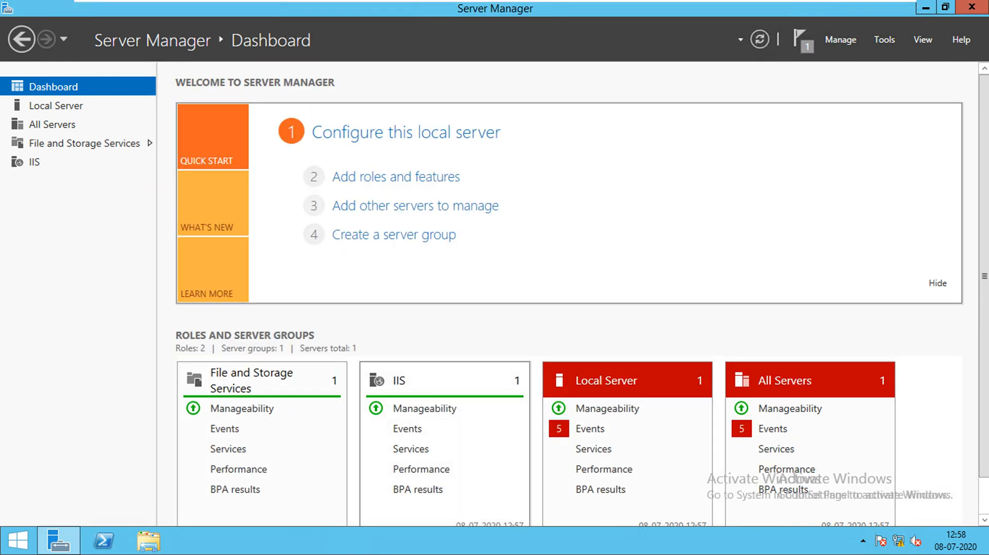
key(super+r)
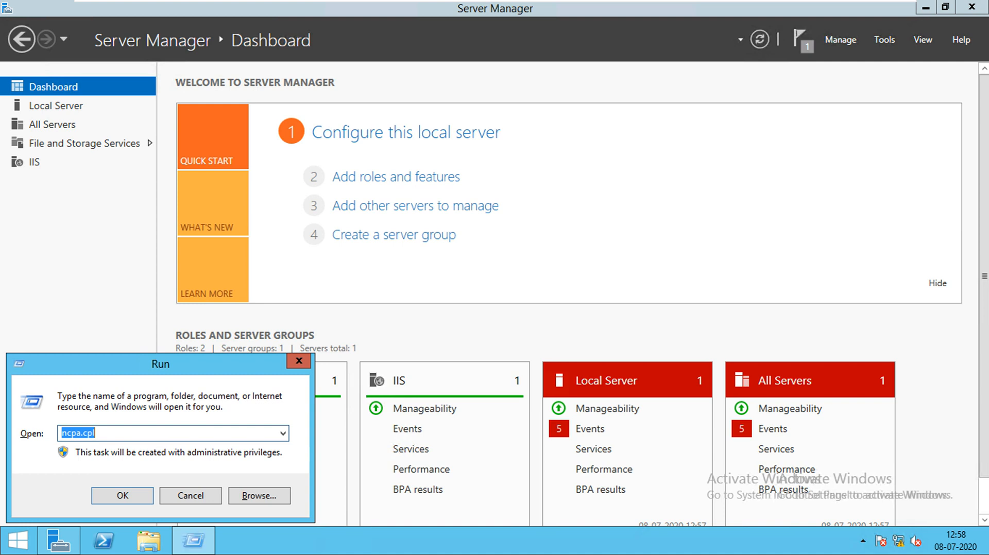
text(com)
key(BackSpace)
key(BackSpace)
key(BackSpace)
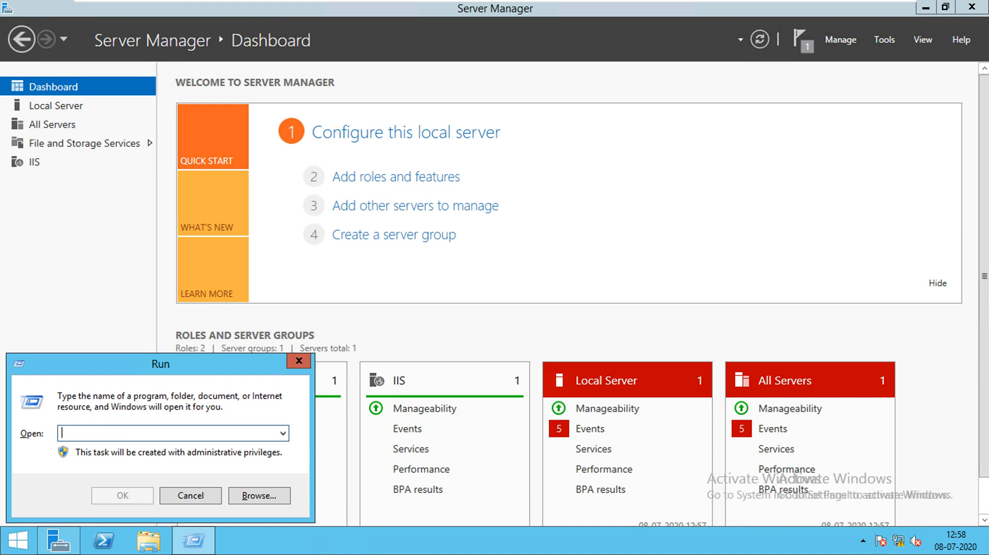
key(Escape)
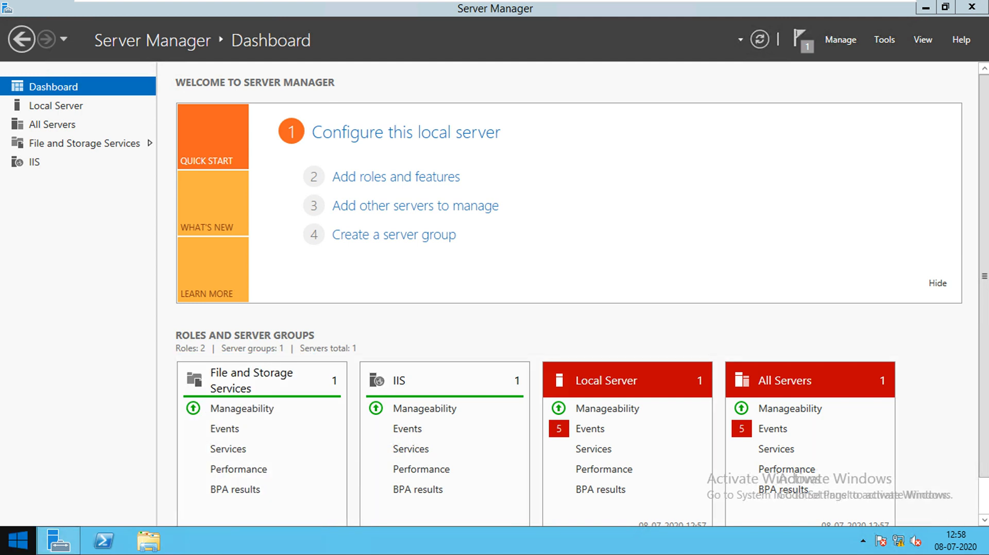
right_click(16, 540)
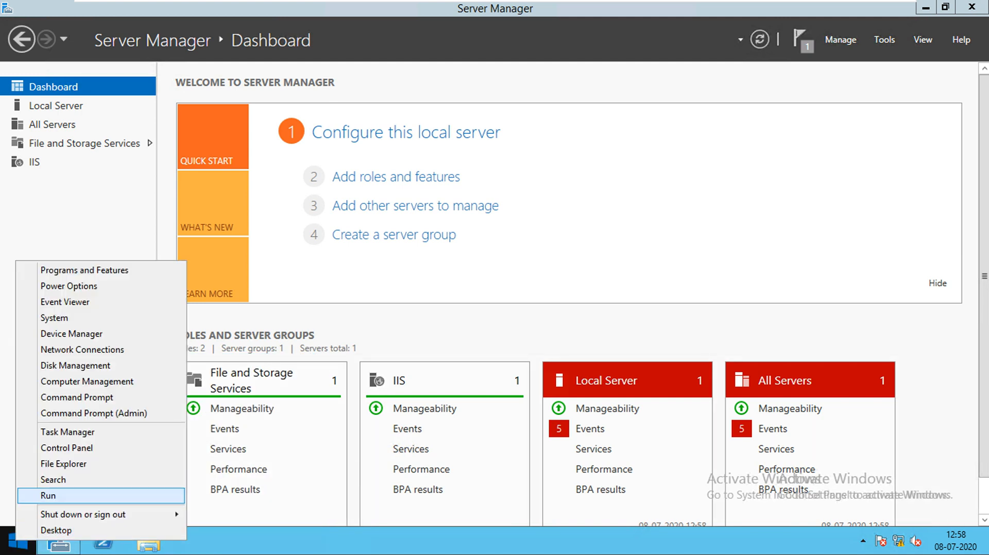
click(76, 367)
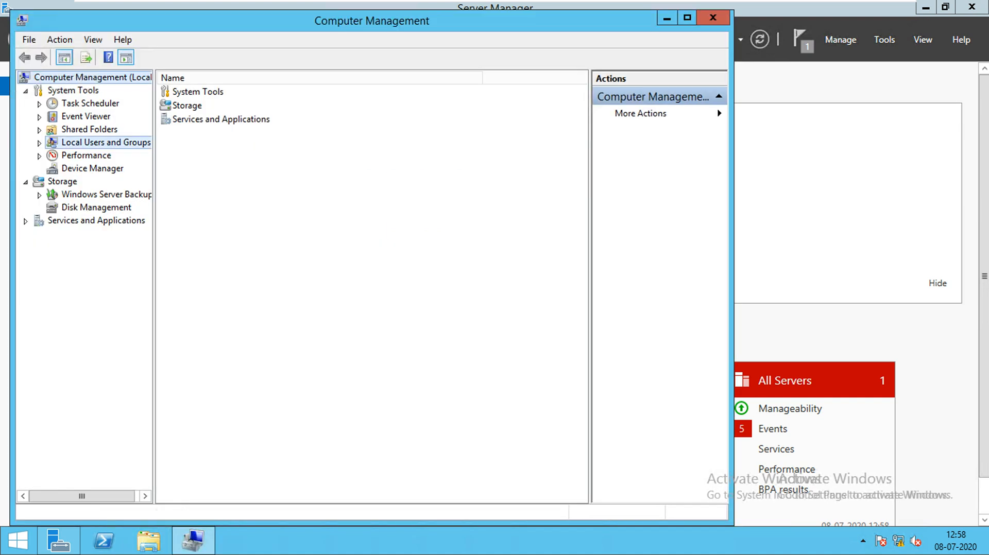
- In Local Users and Groups, start a new user FTPuser with full name FTP User
click(105, 143)
double_click(178, 91)
right_click(216, 130)
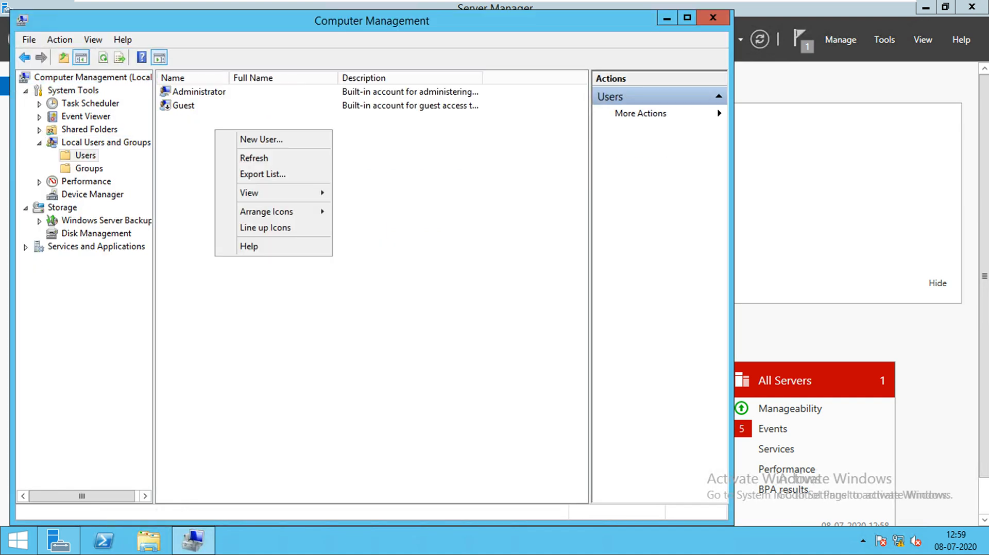
click(261, 139)
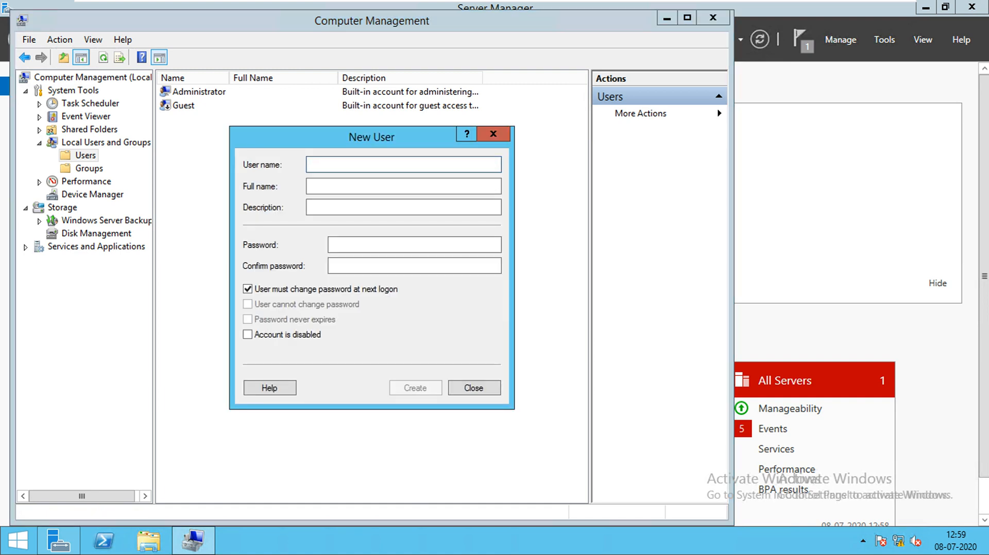
text(FTPu)
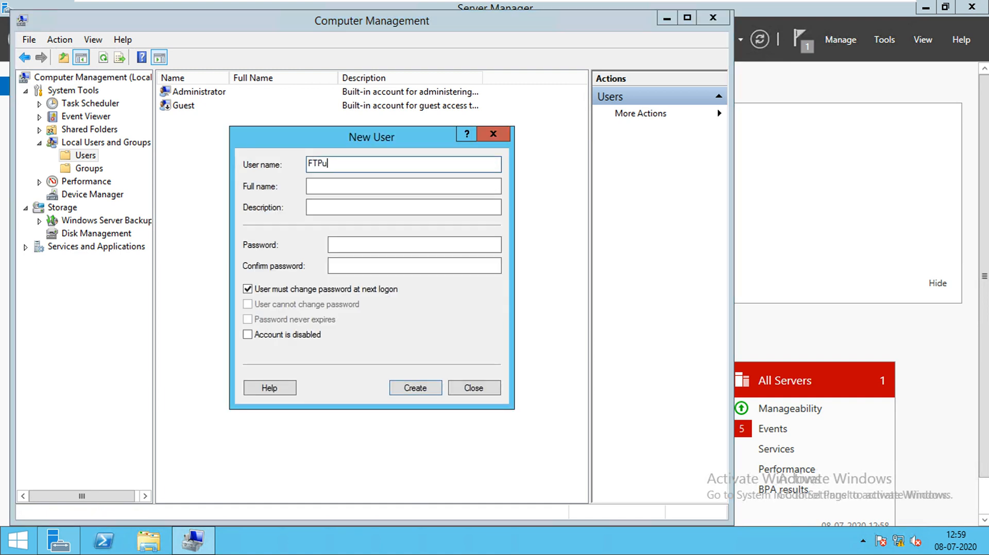
text(ser)
key(Tab)
text(Ftp)
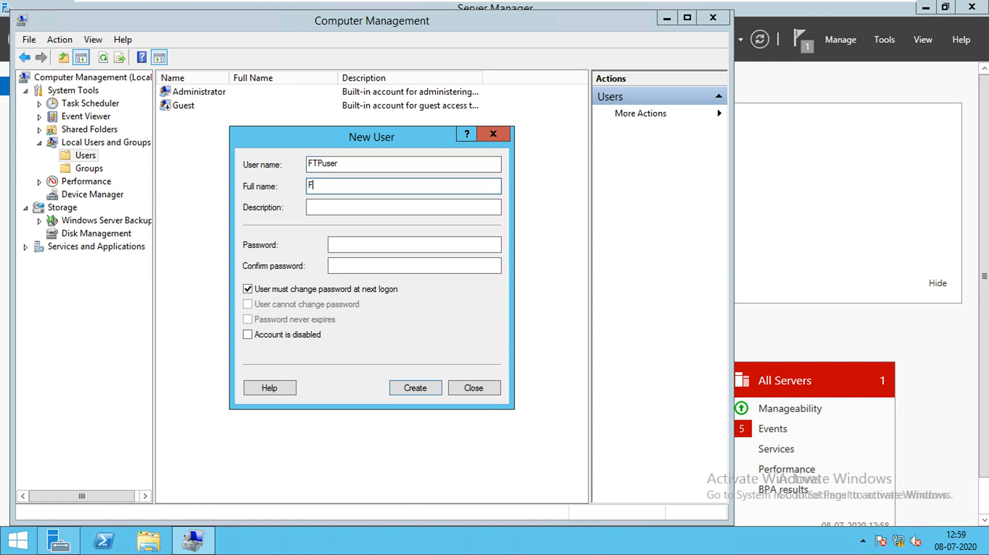
key(BackSpace)
key(BackSpace)
key(BackSpace)
text(FTP Use)
- Make the password unchangeable and never-expiring, enter and confirm it, create the account, and close
click(248, 289)
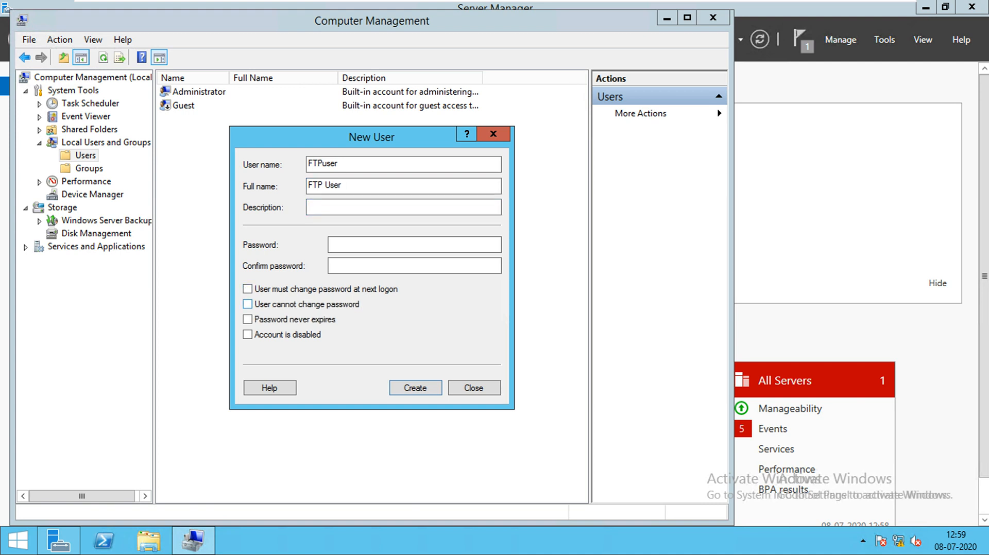
click(248, 304)
click(247, 320)
click(361, 245)
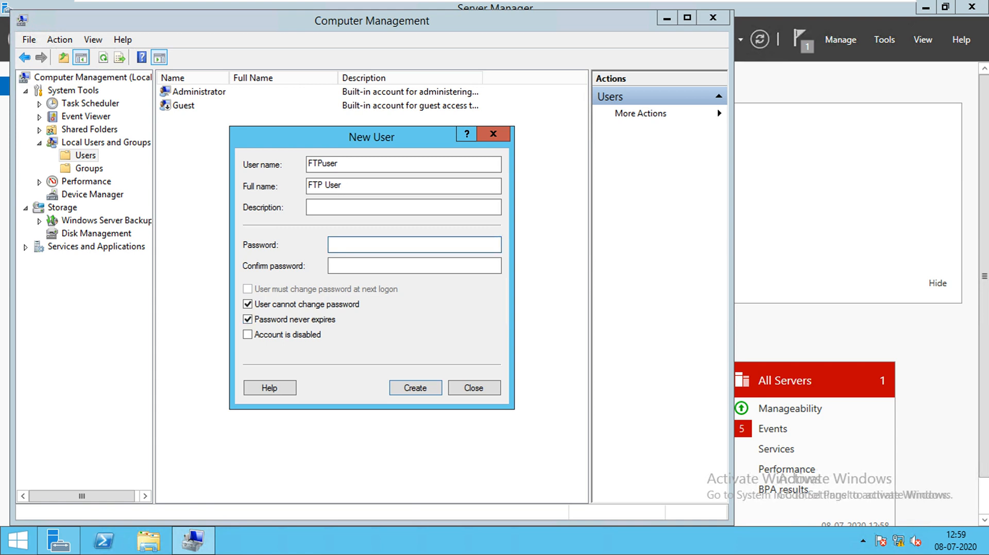
text(abcdefgh)
key(Tab)
text(abcdefg)
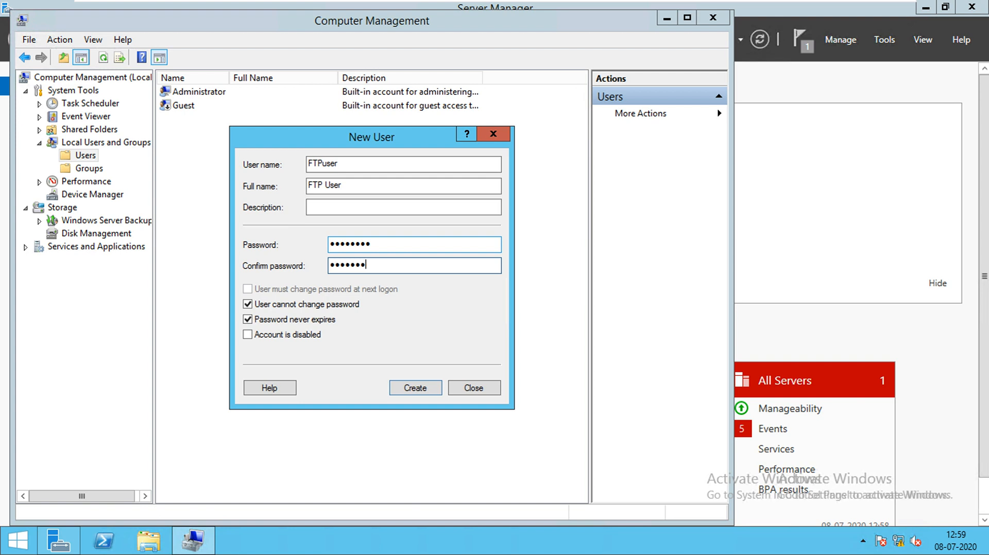
text(h)
key(Return)
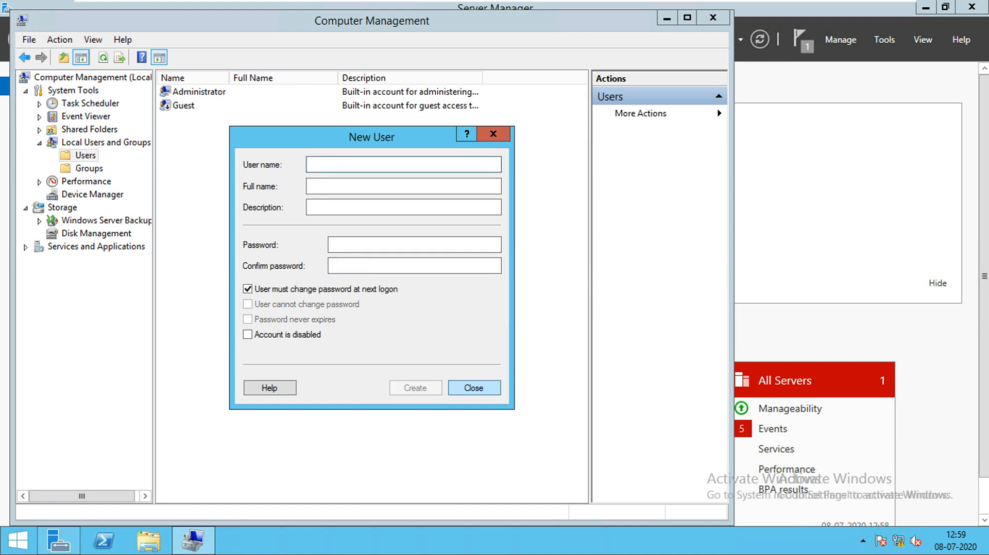
click(474, 388)
click(713, 18)
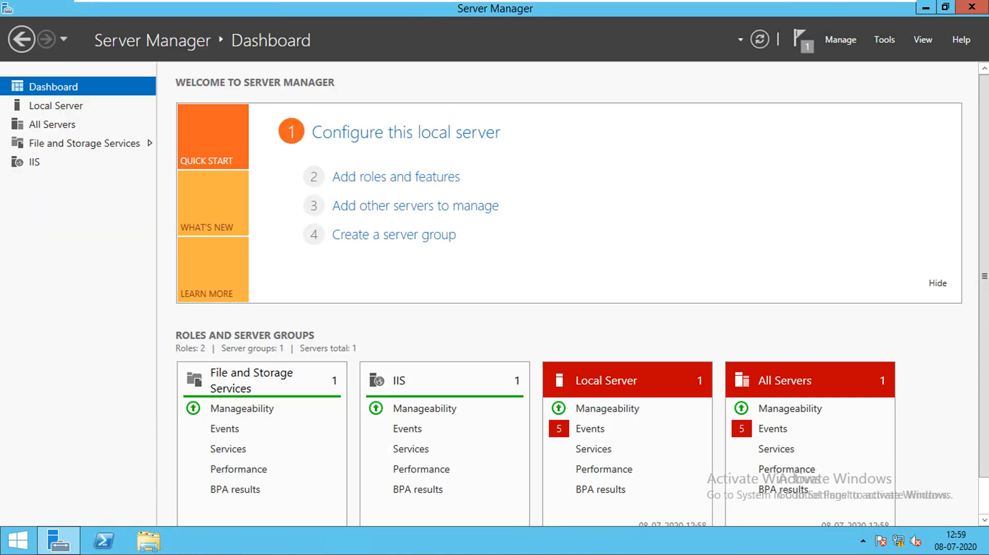
- Launch IIS Manager on TARGETSTORAGE, suppressing the Web Platform prompt and closing Internet Explorer
click(885, 40)
click(845, 122)
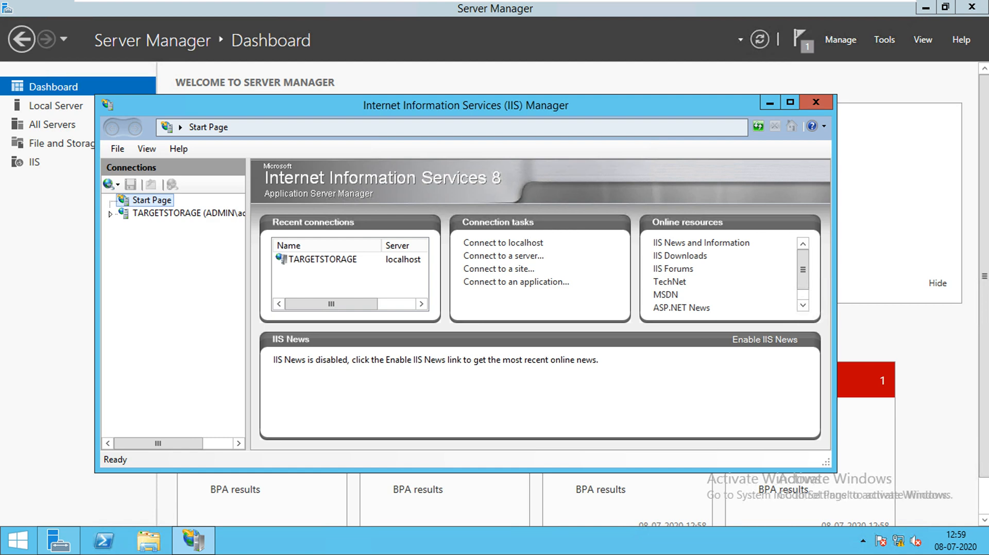
drag(568, 103, 565, 81)
click(150, 190)
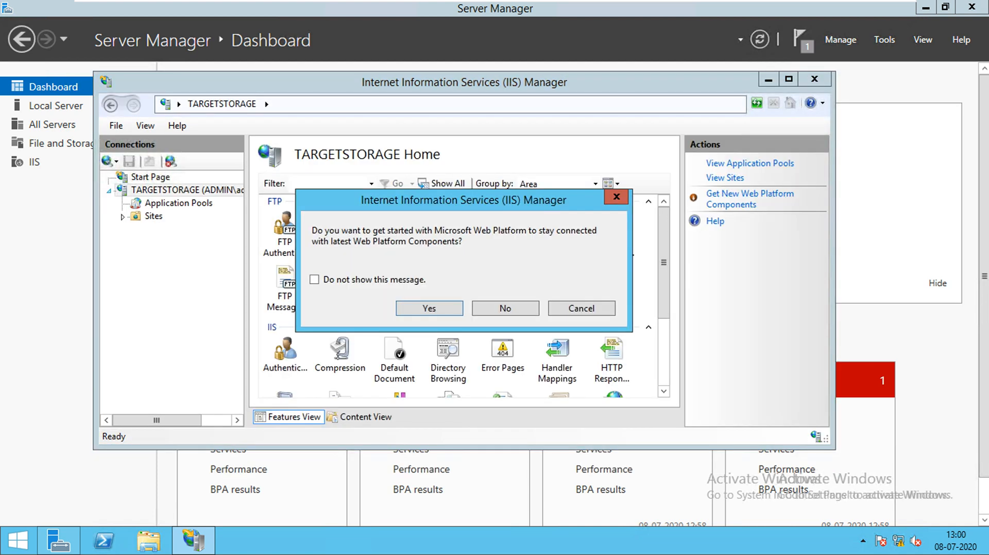
click(315, 279)
click(434, 309)
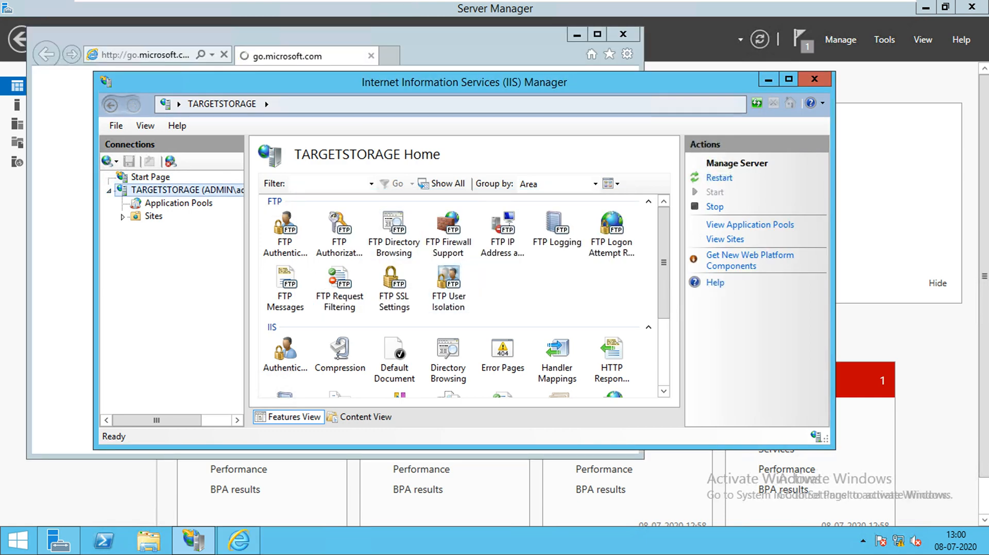
click(622, 35)
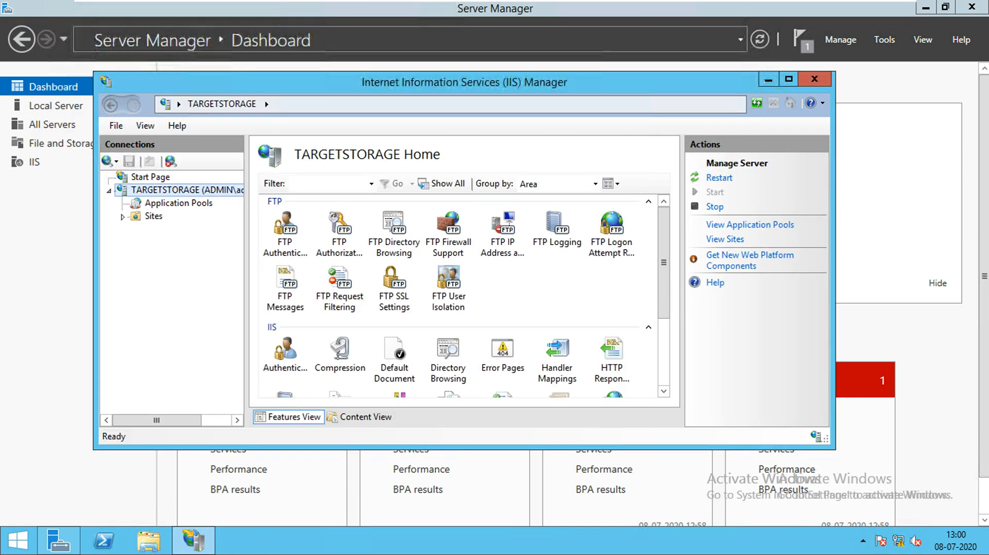
- Expand TARGETSTORAGE's Sites and start the Add FTP Site wizard
click(122, 217)
click(157, 230)
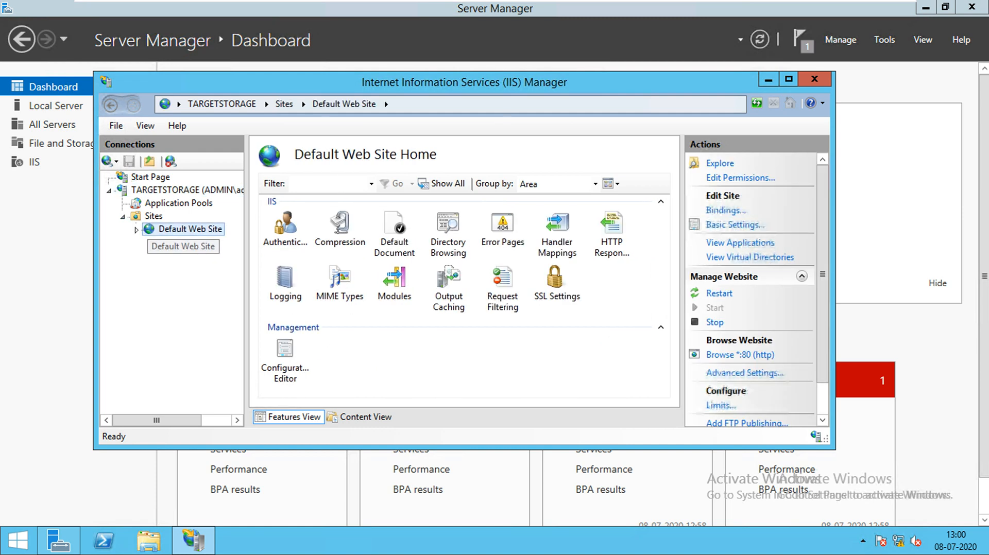
click(153, 217)
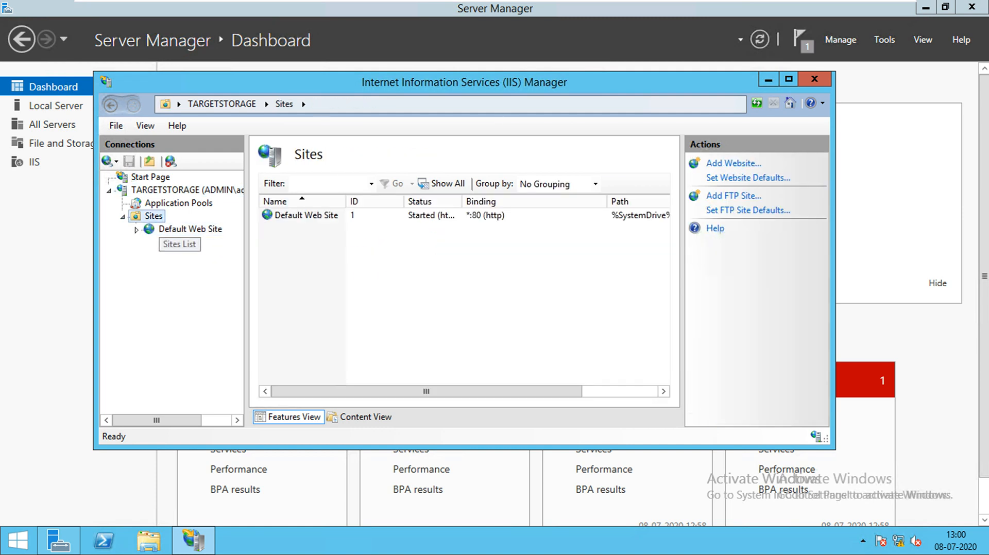
right_click(154, 216)
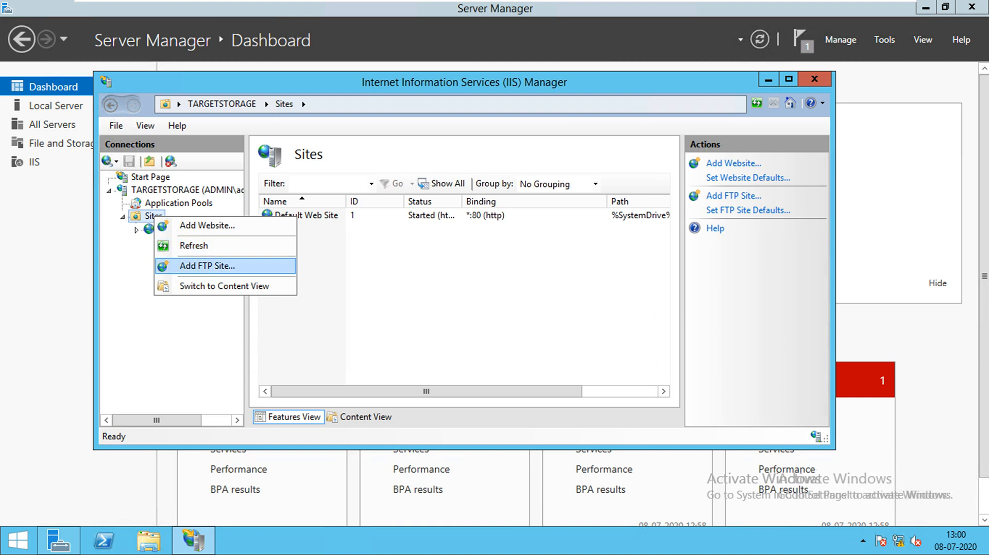
click(206, 266)
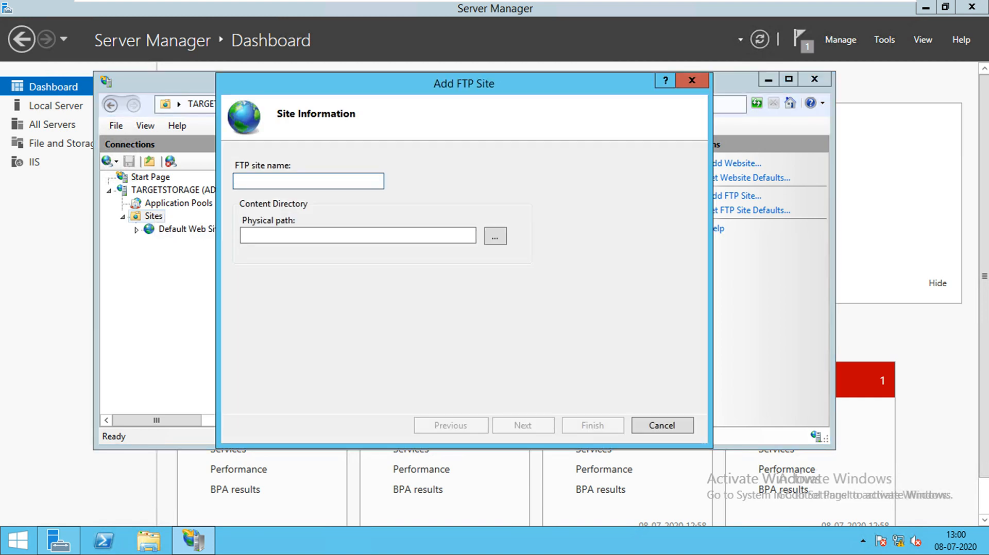
- Enter VMwareFTP as the FTP site name
text(VMwa)
key(BackSpace)
key(BackSpace)
key(BackSpace)
key(BackSpace)
text(VMwareFTP)
- Set the physical path to E:\FTPData and move on to binding settings
click(495, 237)
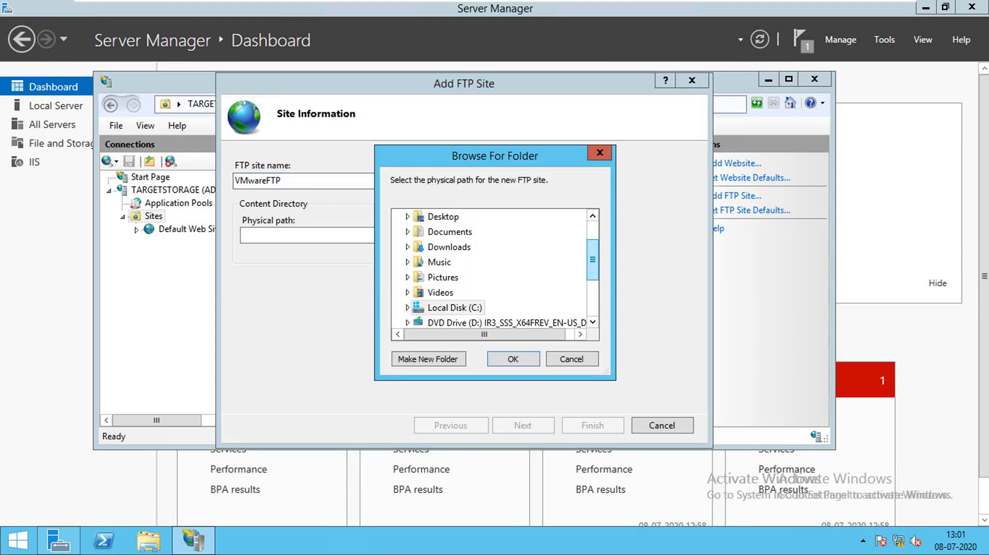
drag(593, 260, 592, 295)
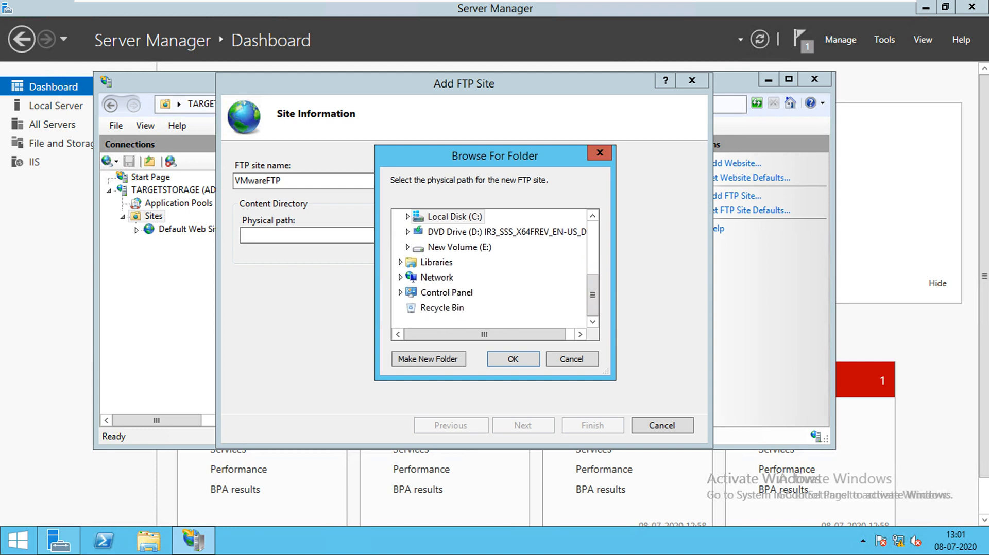
click(459, 247)
click(449, 262)
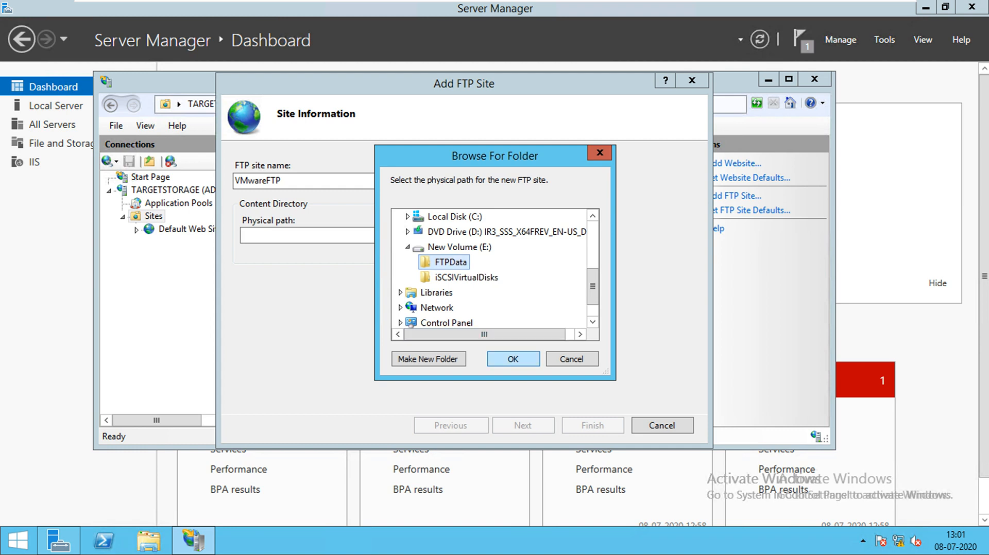
click(513, 359)
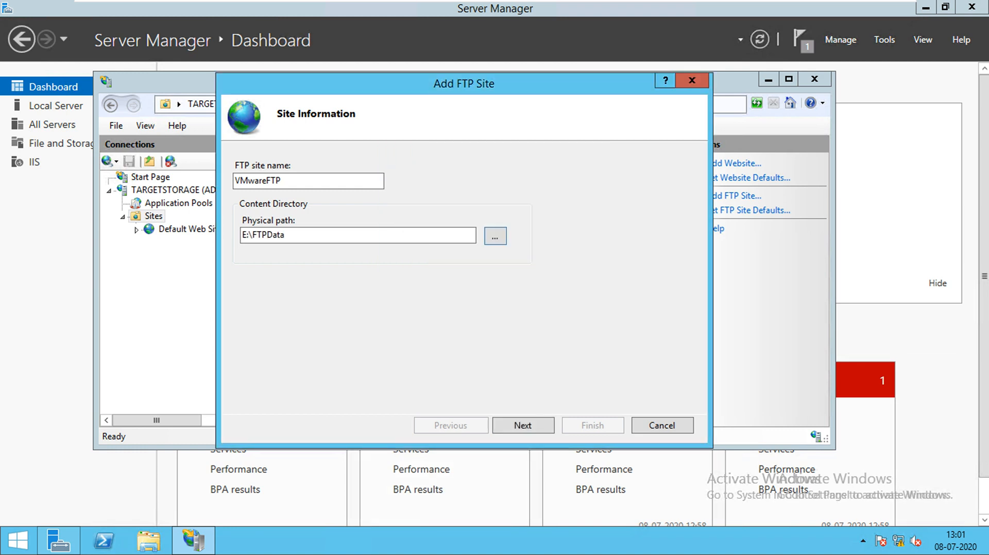
click(523, 426)
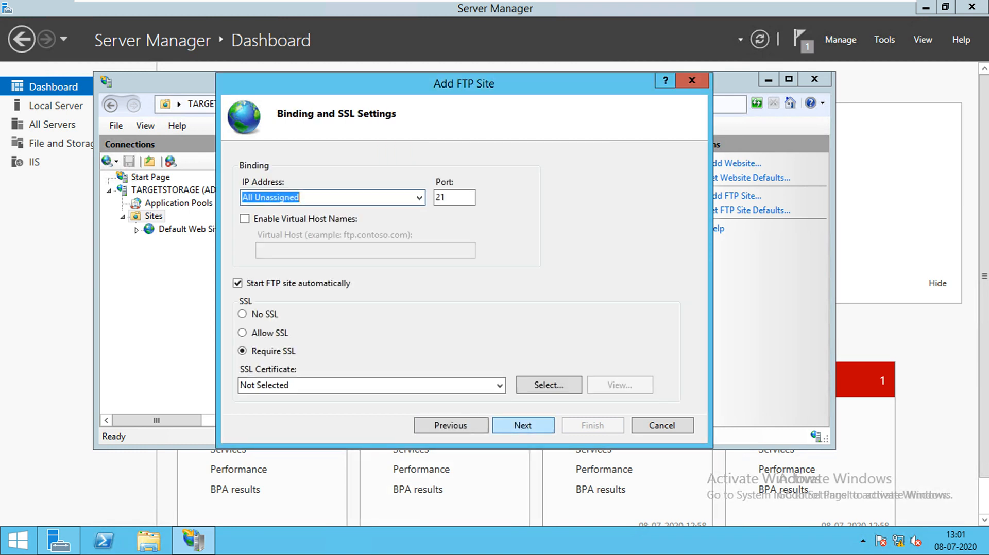
- Bind the FTP site to 172.16.0.20 port 21 with No SSL and continue
click(419, 198)
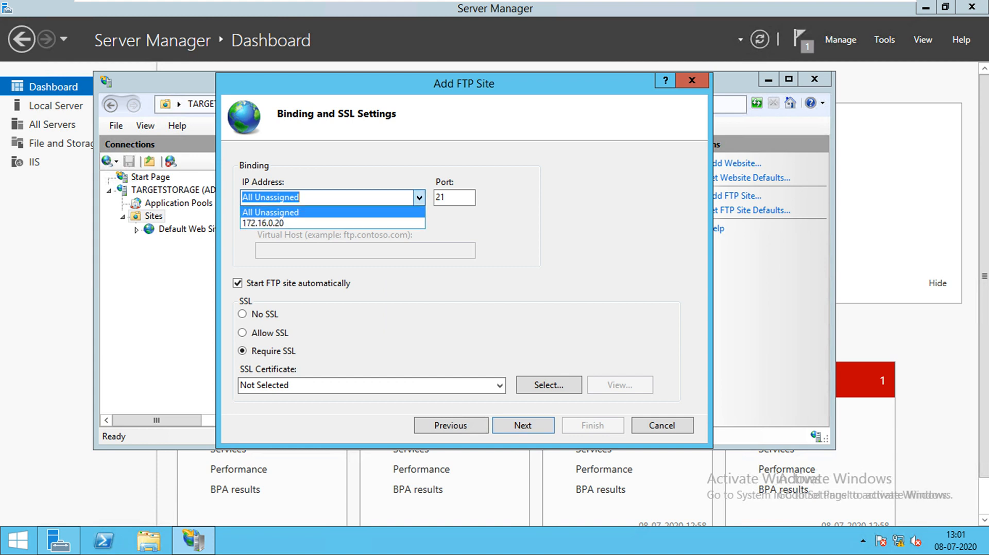
click(332, 223)
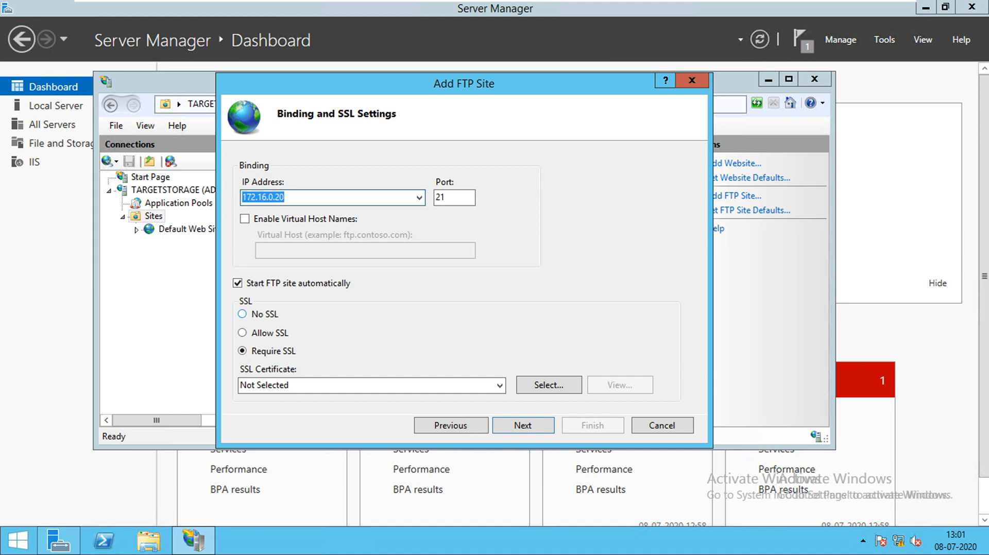
click(242, 314)
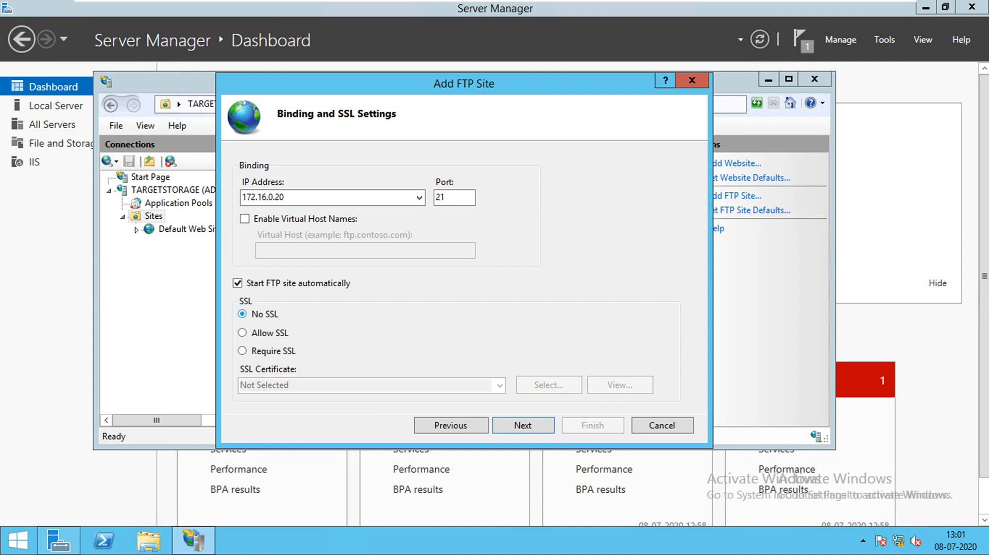
click(523, 425)
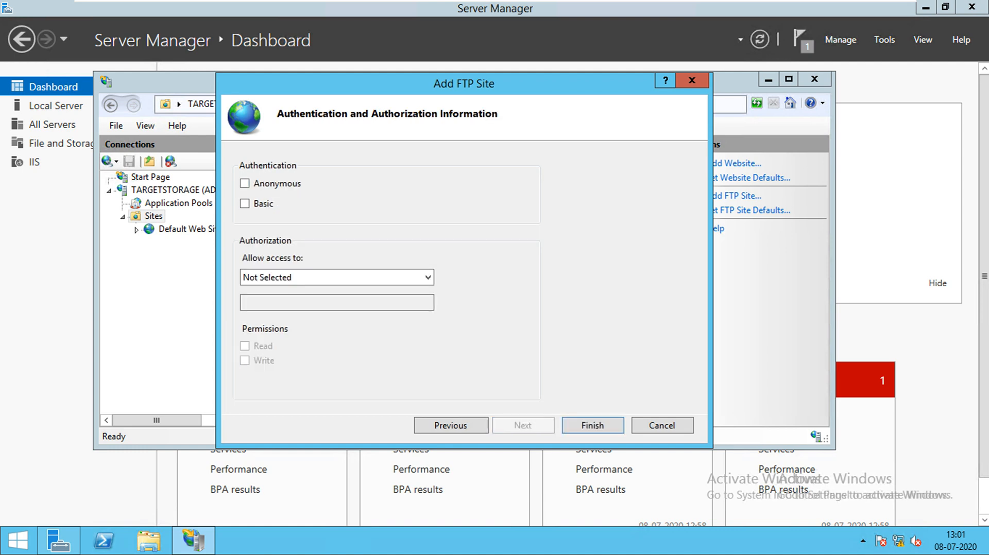
- Enable Basic authentication, allow specified user FTPUser Read and Write access, and finish
click(244, 203)
key(Tab)
click(336, 278)
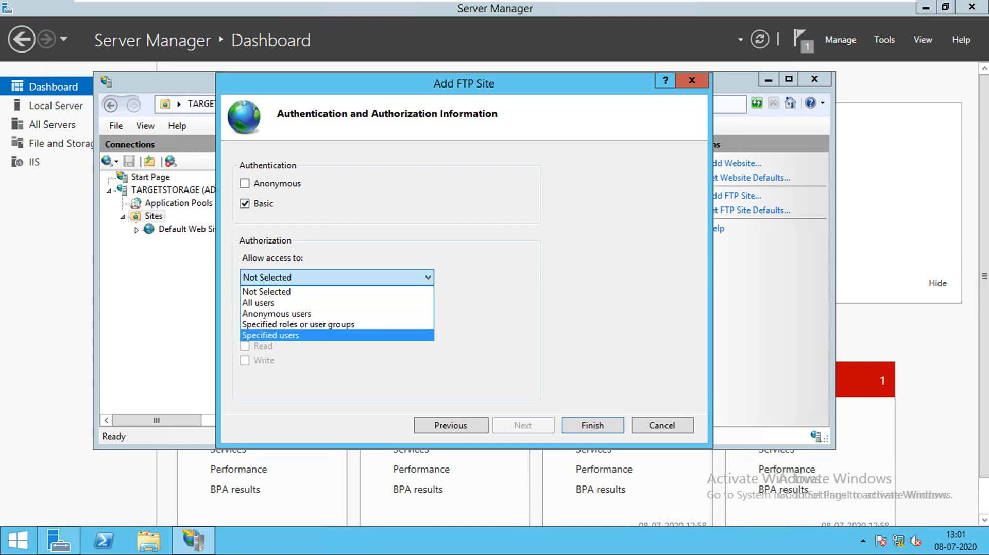
click(310, 336)
click(337, 303)
text(FTP)
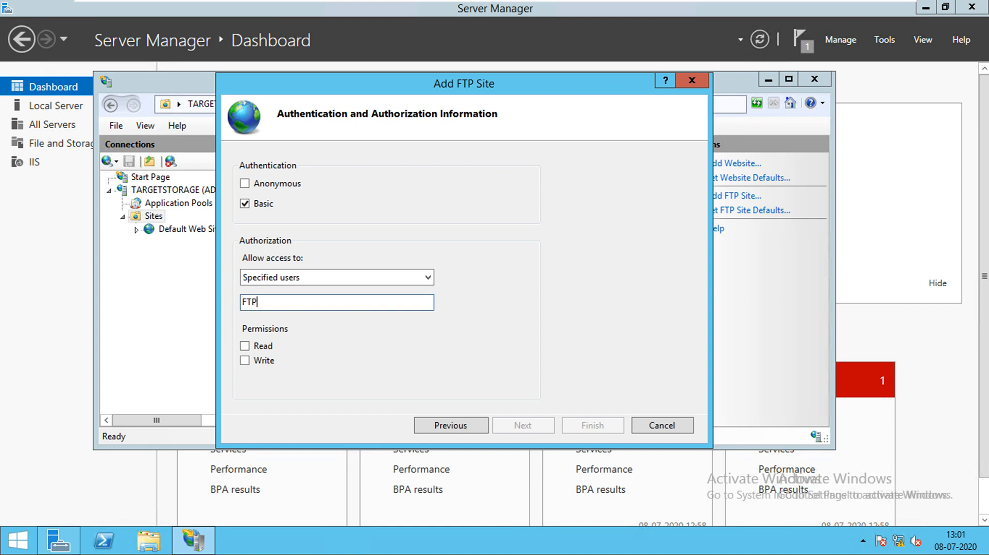
text(User)
click(244, 346)
click(244, 361)
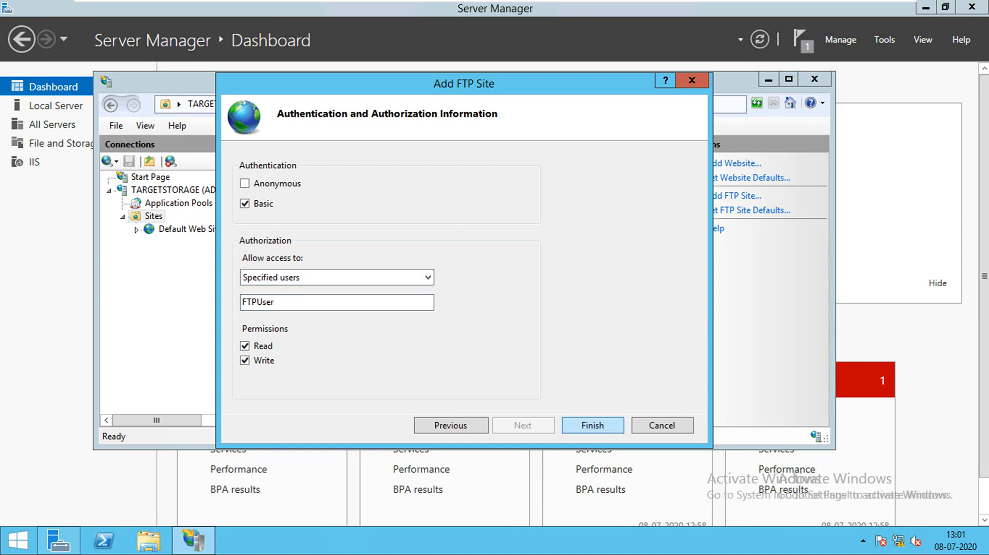
click(592, 425)
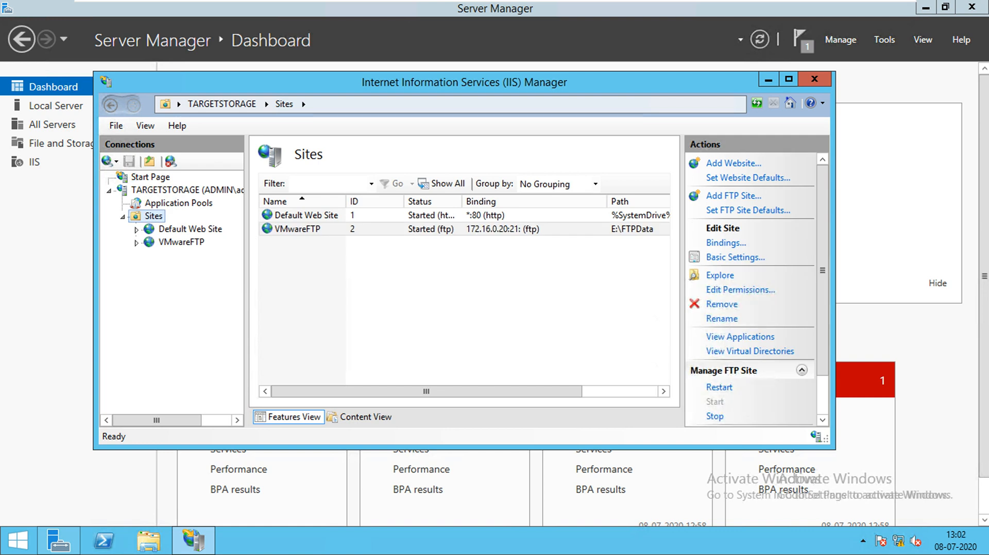
- Open the VMwareFTP site's features page, leaving its name unchanged
click(297, 229)
key(F2)
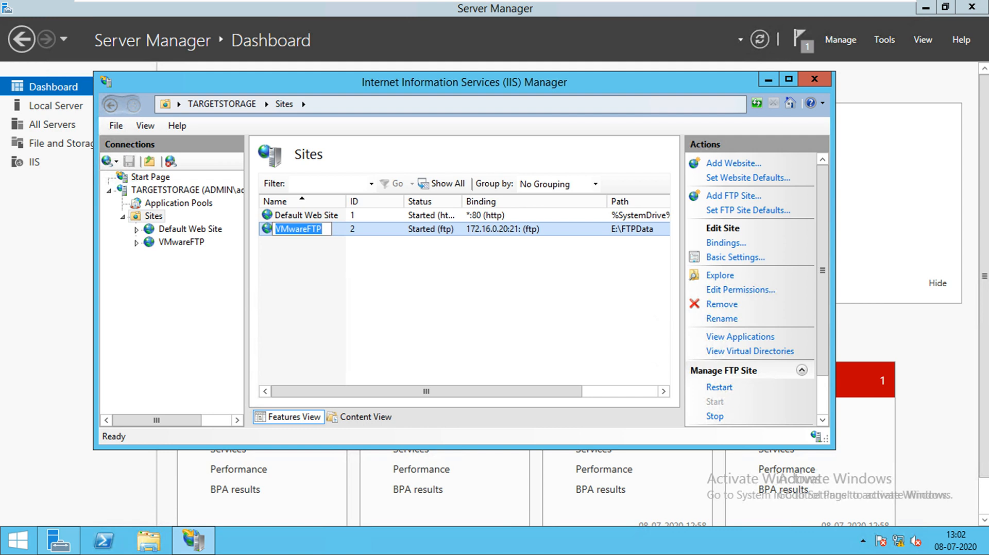
click(183, 243)
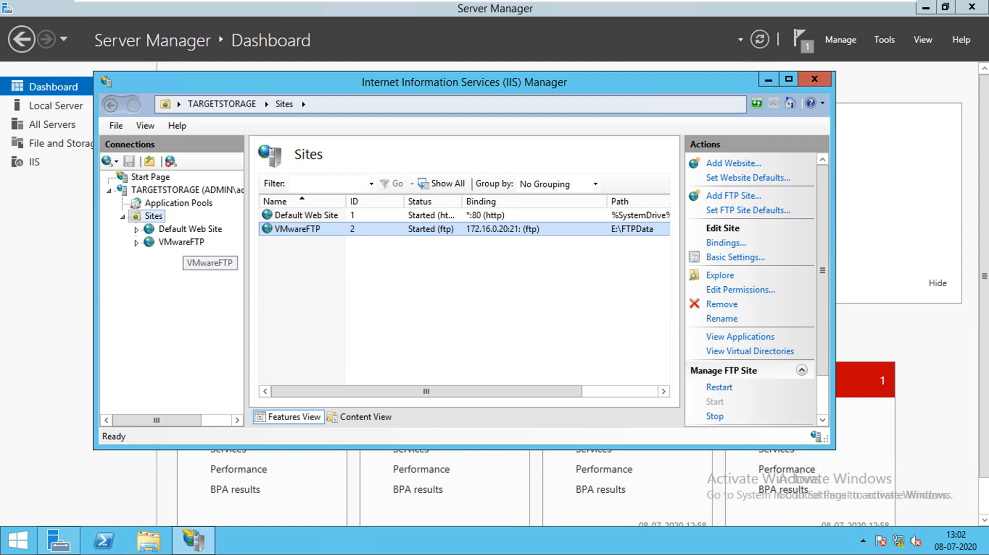